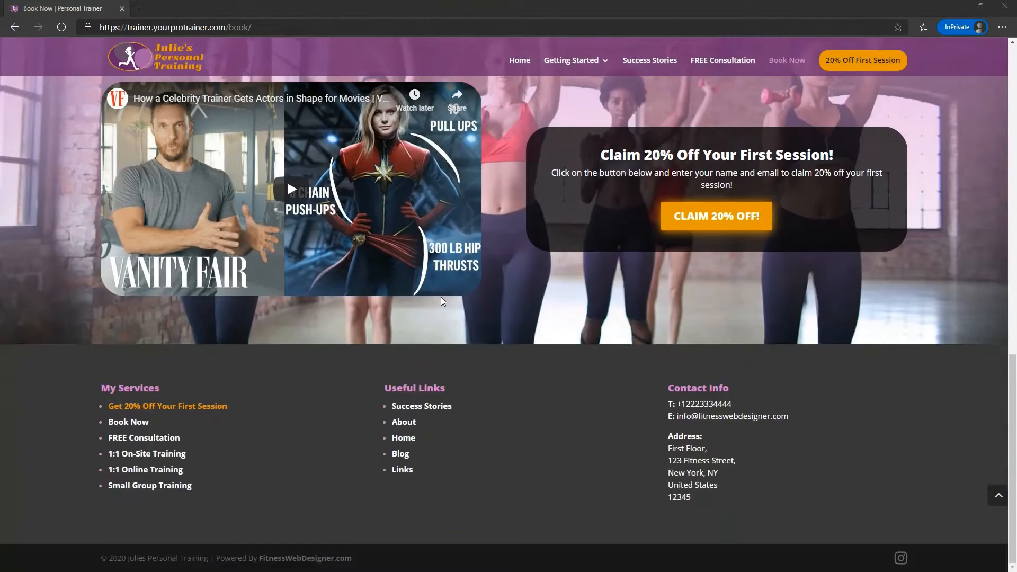
Set the session type on the booking form to 1:1 Online Training.
scroll(441, 296, up, 8)
scroll(443, 301, up, 3)
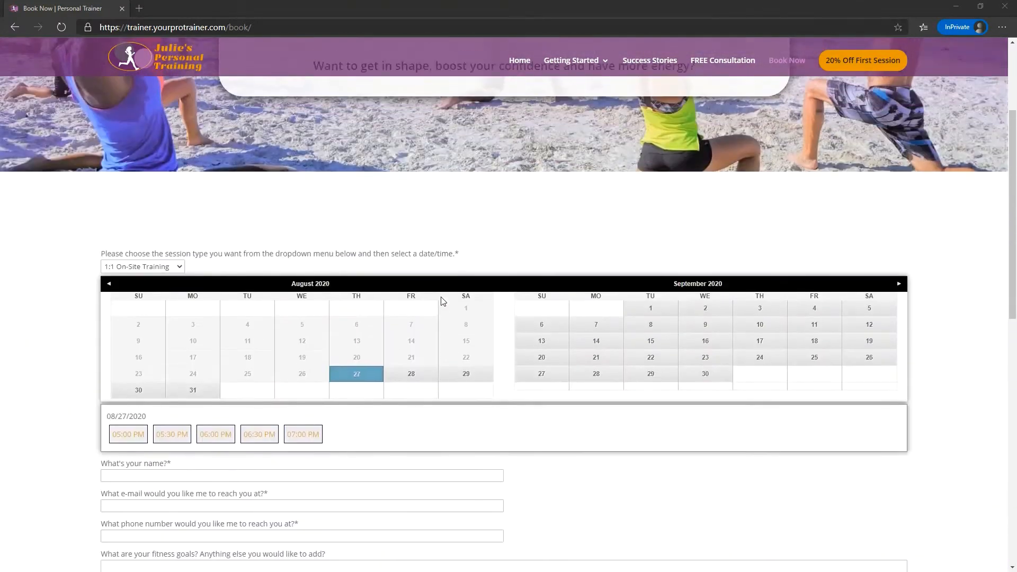
scroll(443, 301, down, 1)
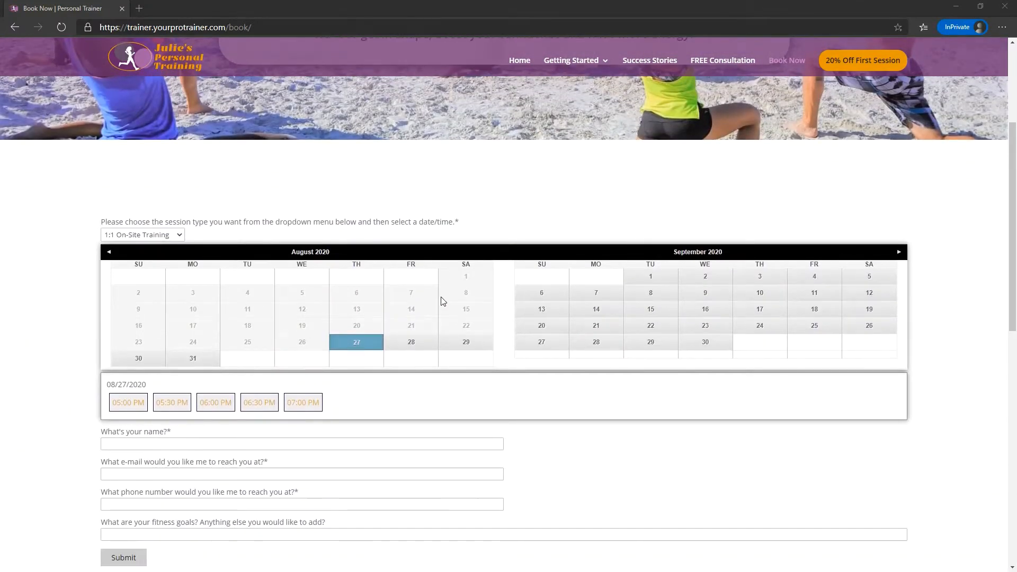
scroll(443, 302, down, 1)
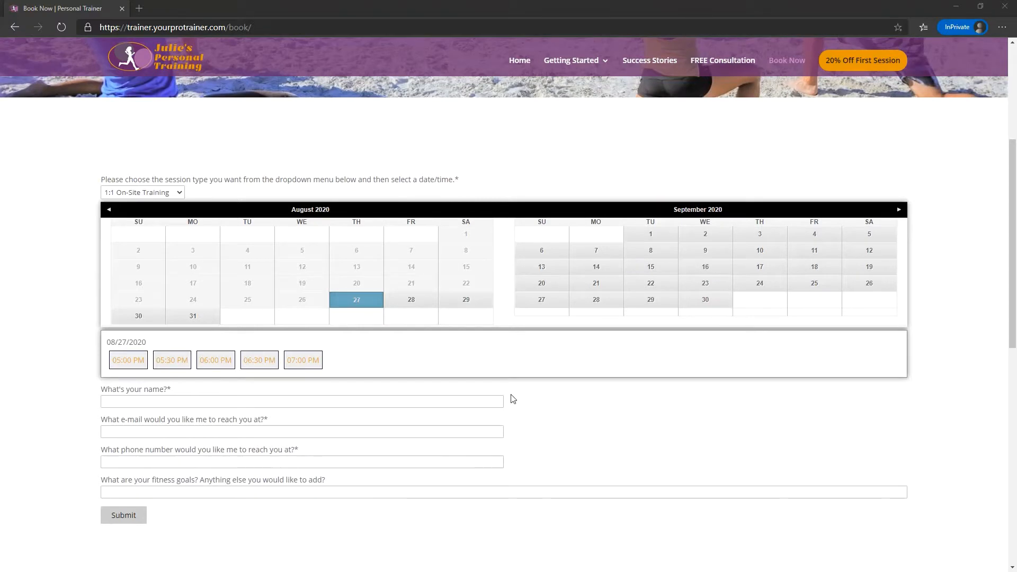
scroll(471, 381, up, 5)
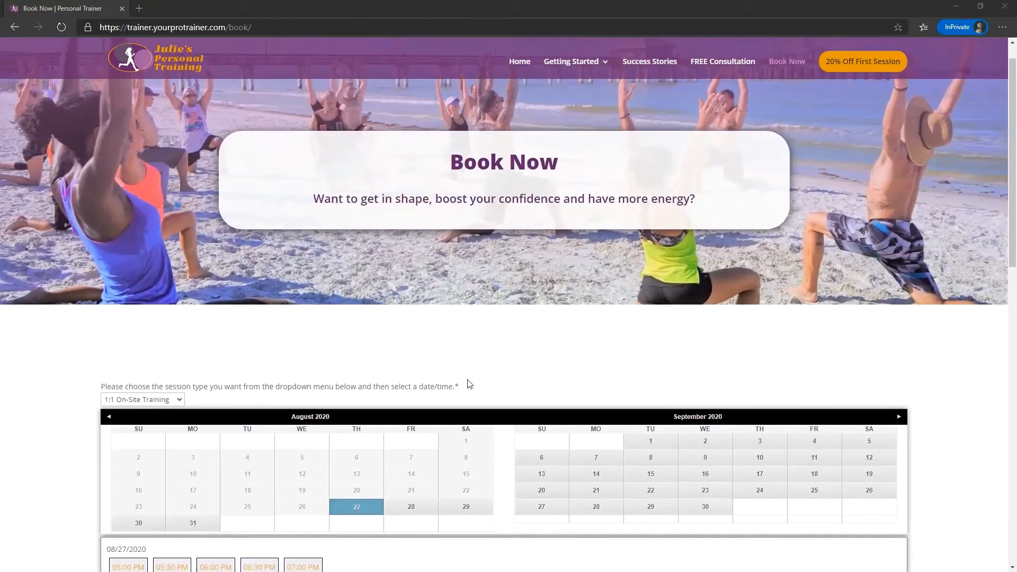
scroll(509, 375, down, 5)
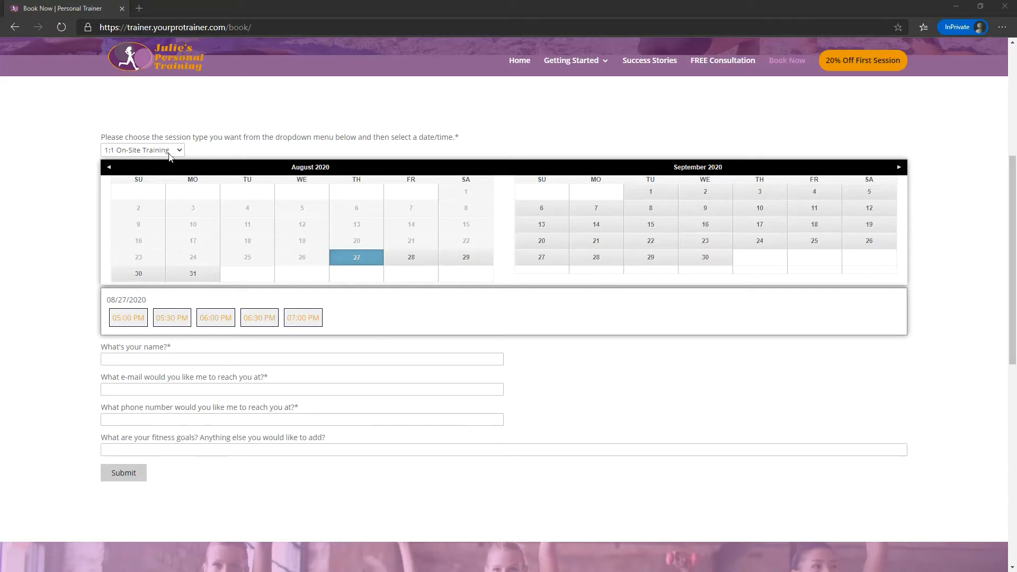
click(171, 151)
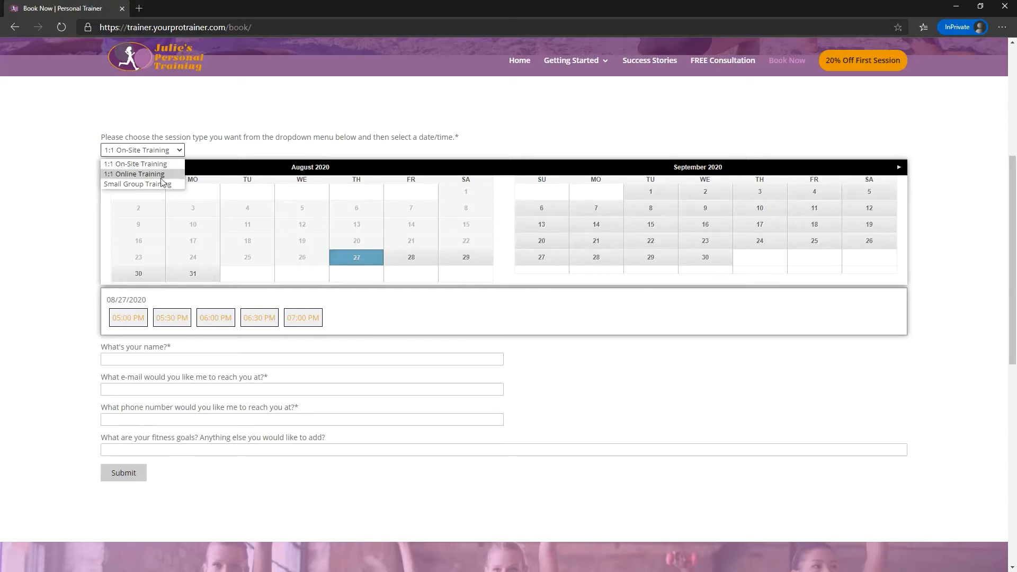
click(166, 174)
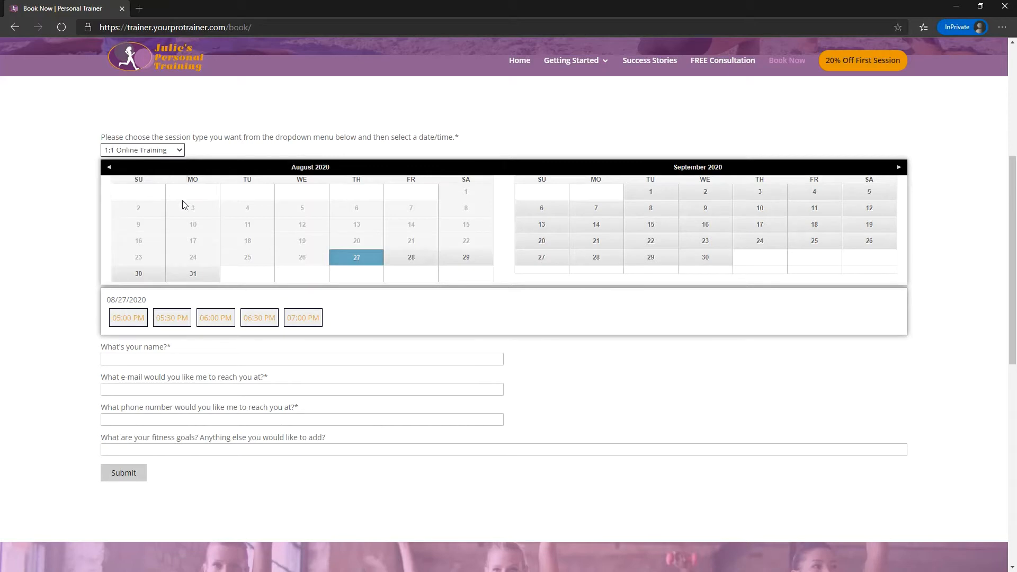
Compare the available times on August 28 and 29, 2020, and choose August 28 as the session date.
click(418, 262)
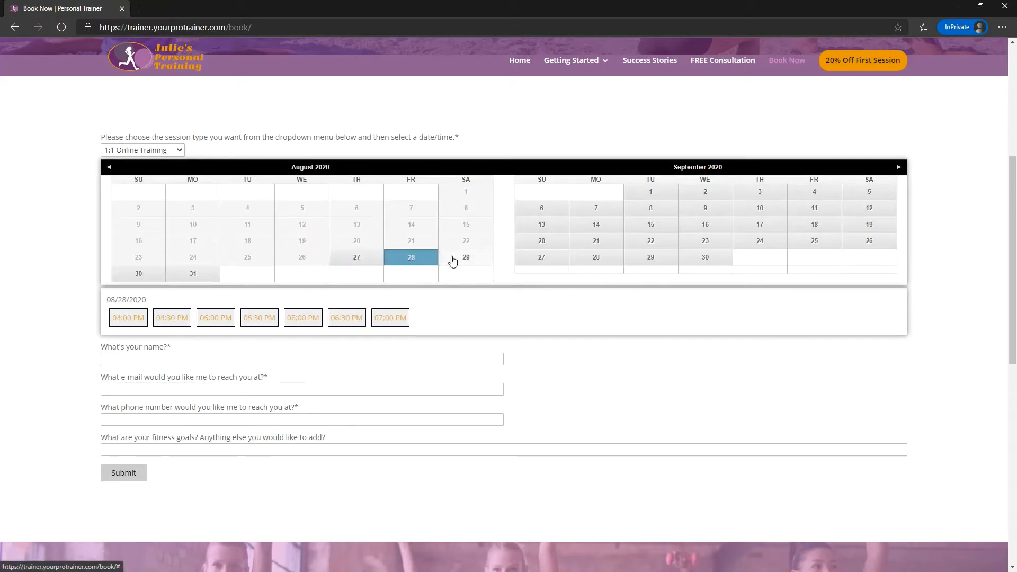
click(455, 259)
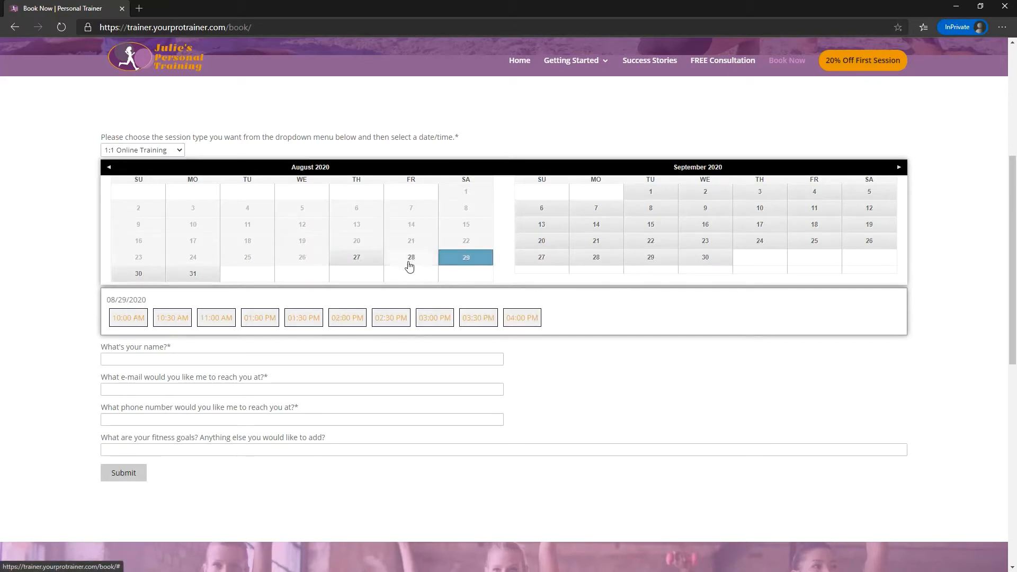
click(409, 266)
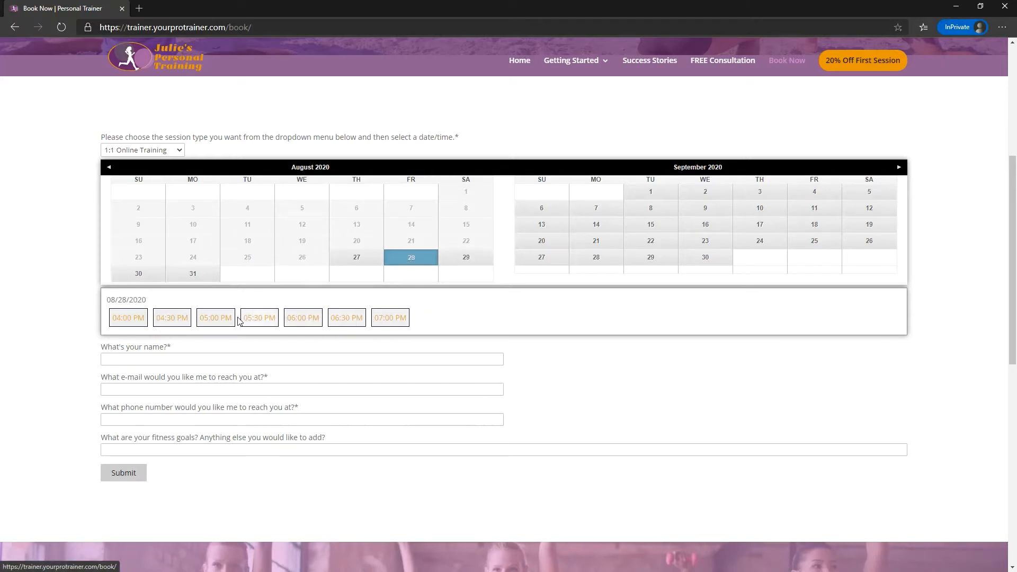
Try the 05:00 PM slot for the online session and cancel that selection.
click(220, 320)
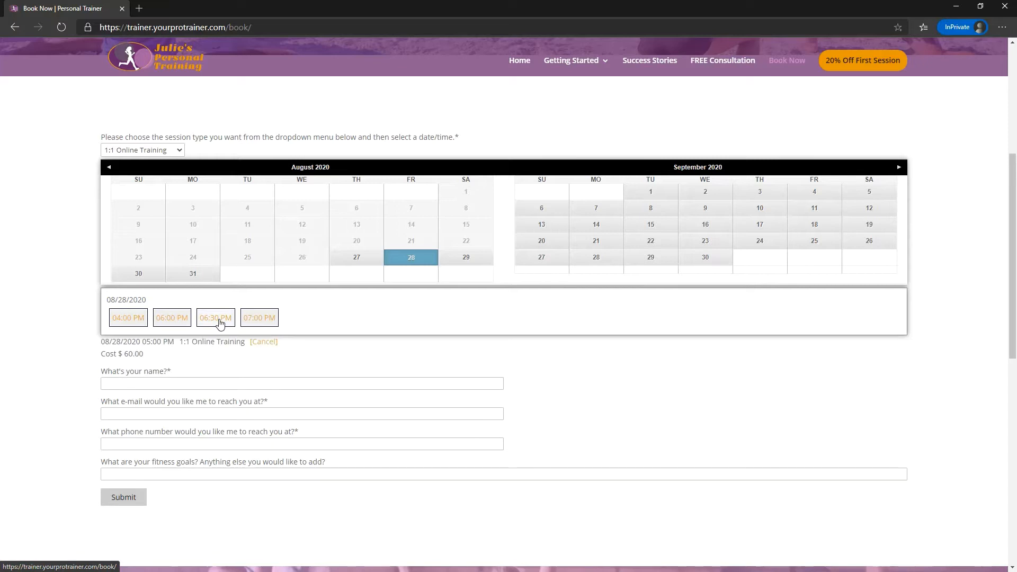
drag(101, 341, 141, 352)
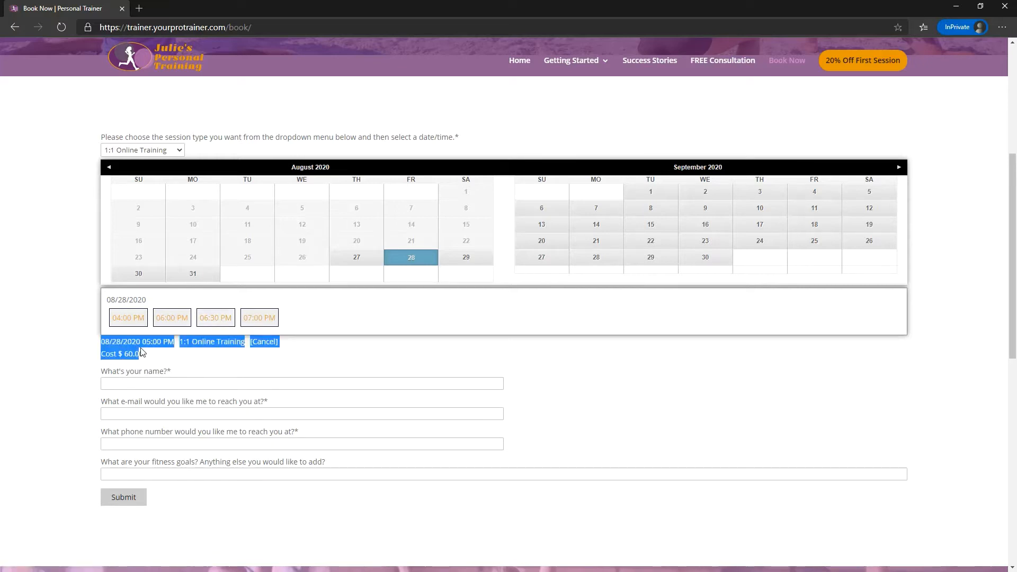
click(185, 356)
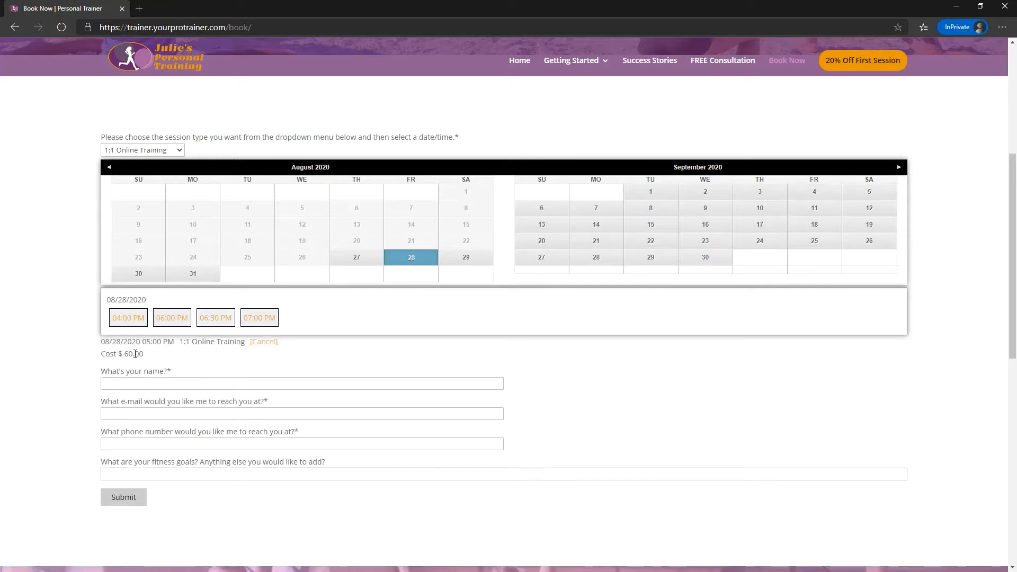
double_click(136, 353)
click(147, 358)
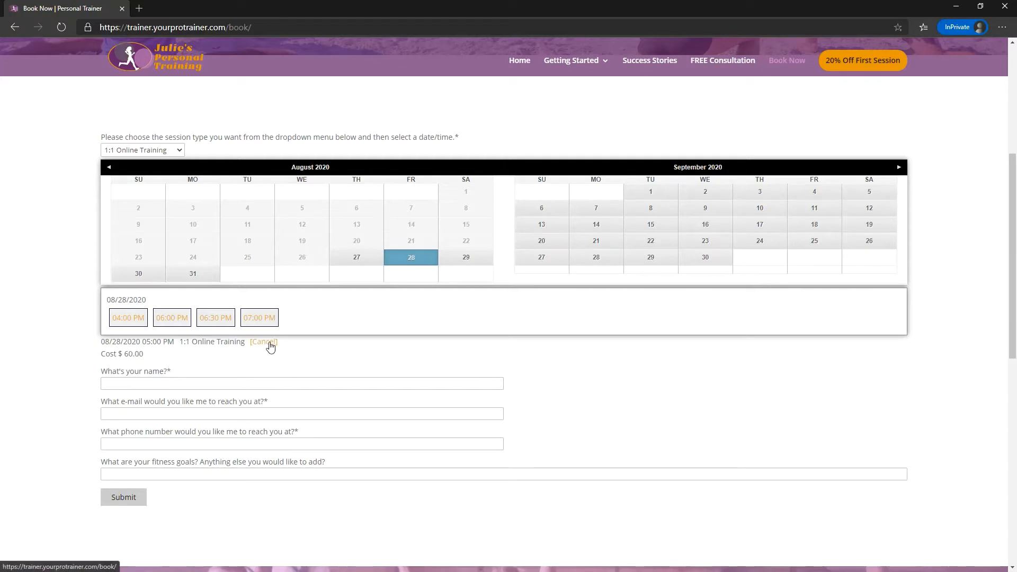
click(270, 343)
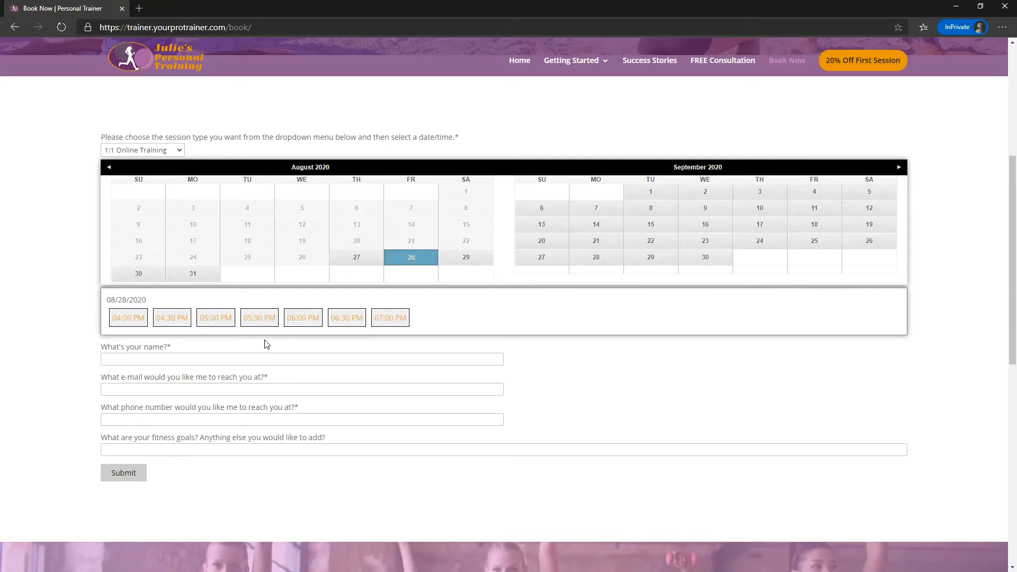
Choose the 05:00 PM slot and fill in the client's name, e-mail and phone number.
click(217, 319)
click(157, 384)
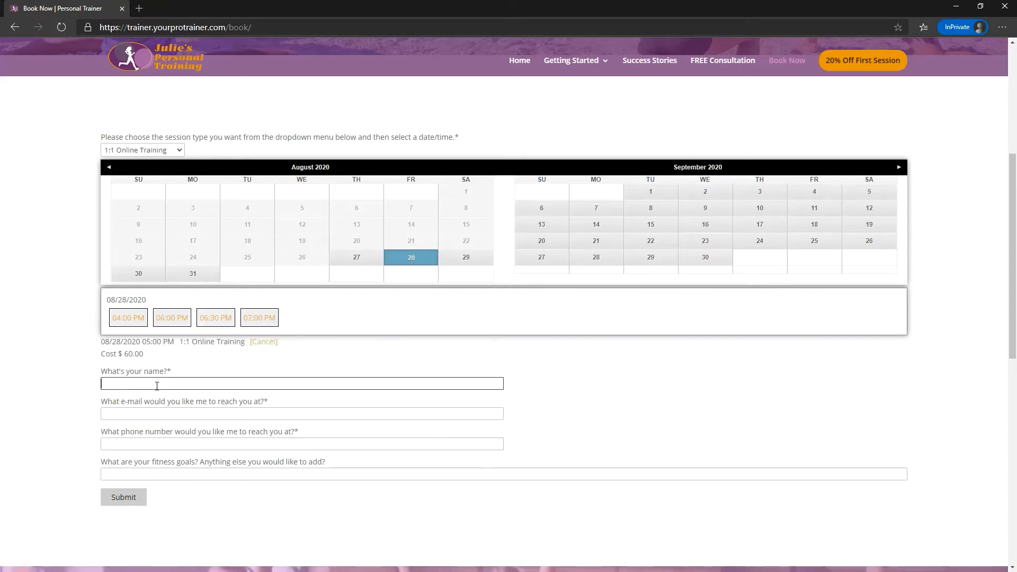
key(Tab)
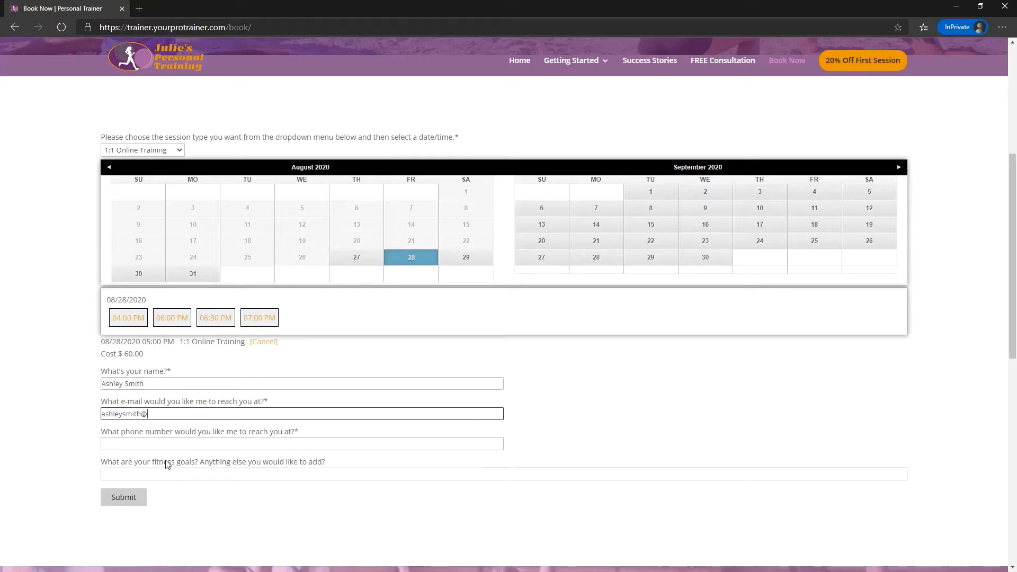
key(Tab)
text(123)
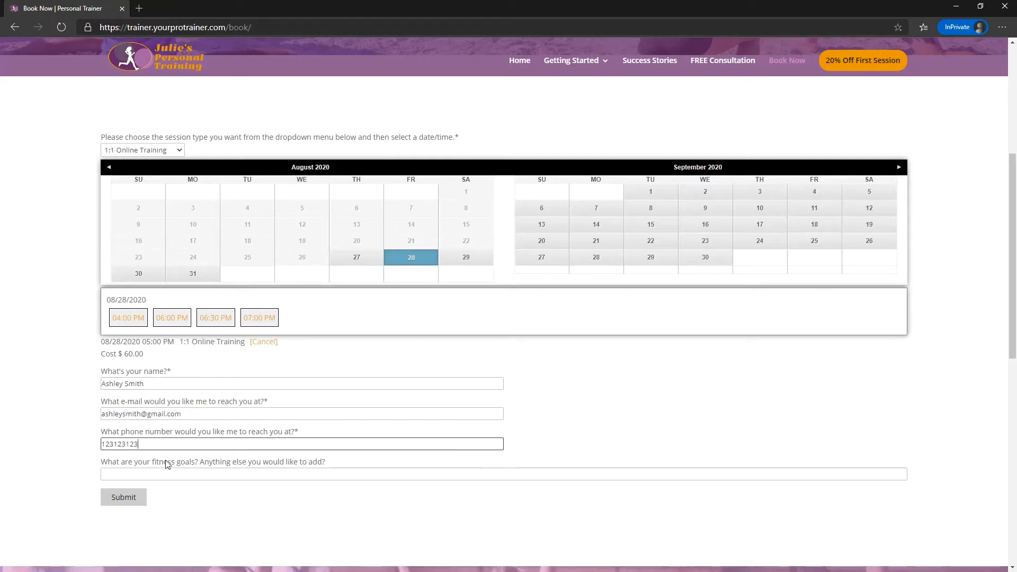
Enter "lose weight. tone up." as the client's fitness goals.
key(Tab)
text(lose wei)
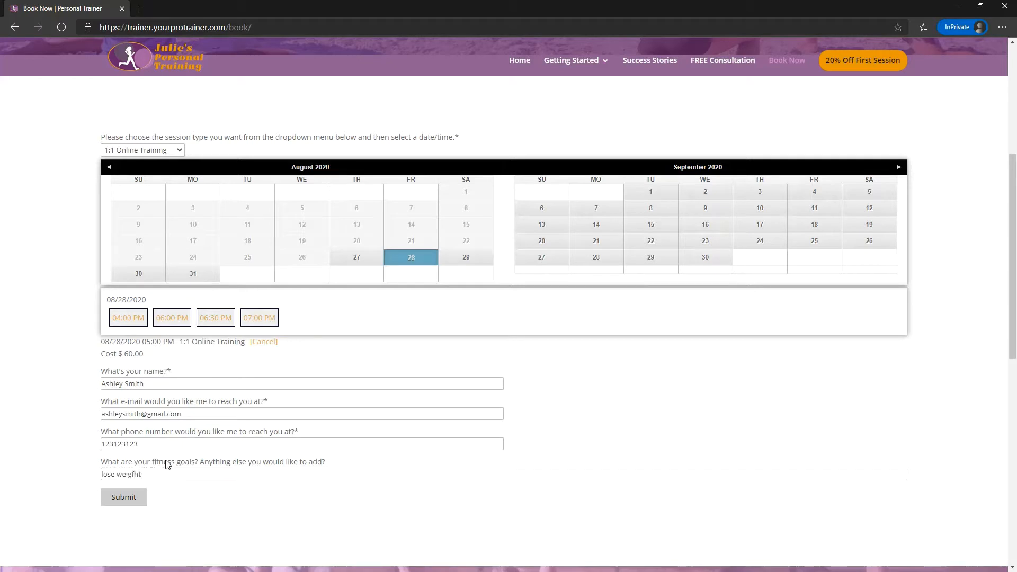
key(BackSpace)
key(BackSpace)
key(BackSpace)
text(ght. tone up.)
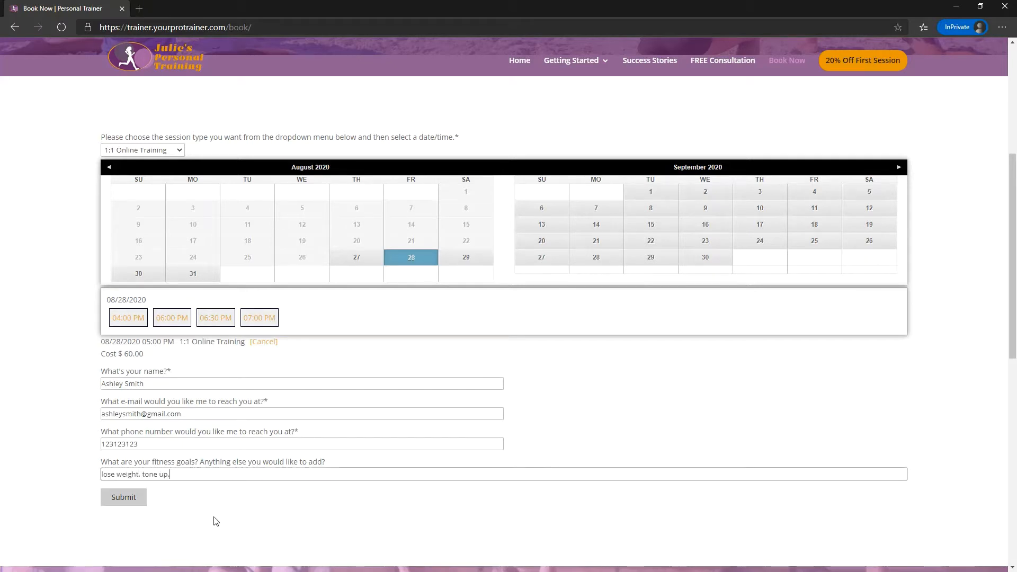
Add digits before the @ in the client's e-mail address and submit the booking.
click(138, 414)
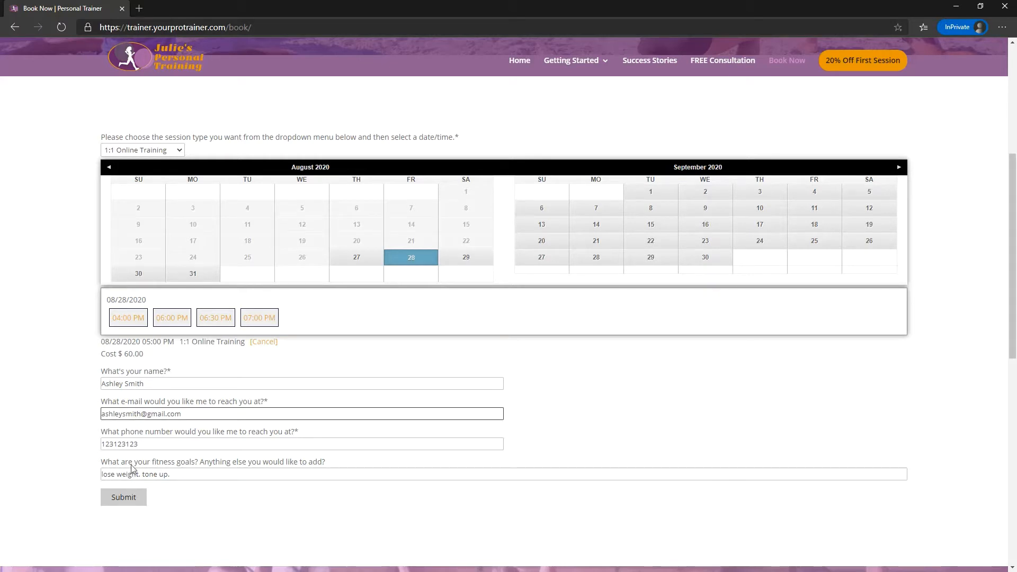
text(23423423423)
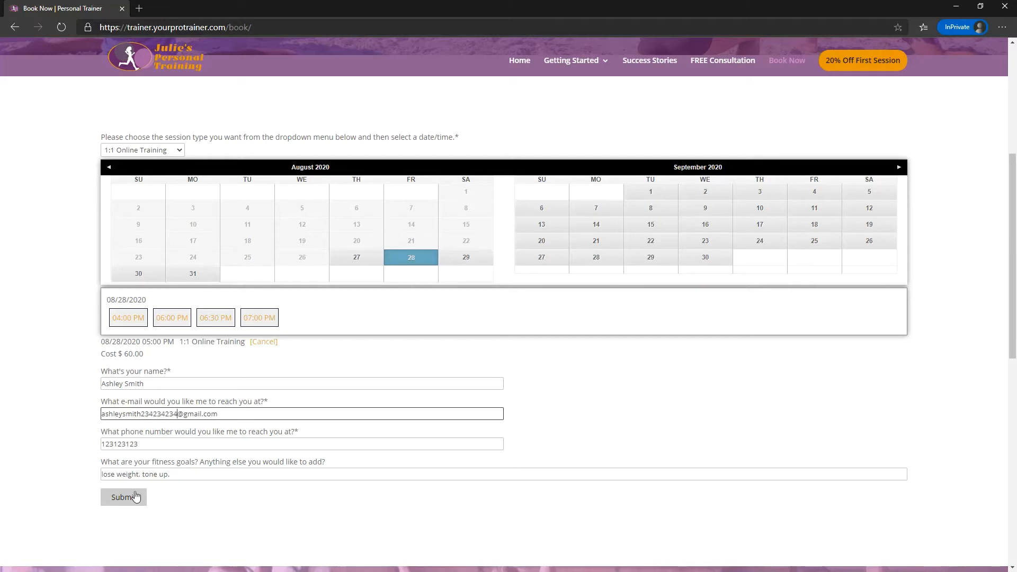
click(118, 496)
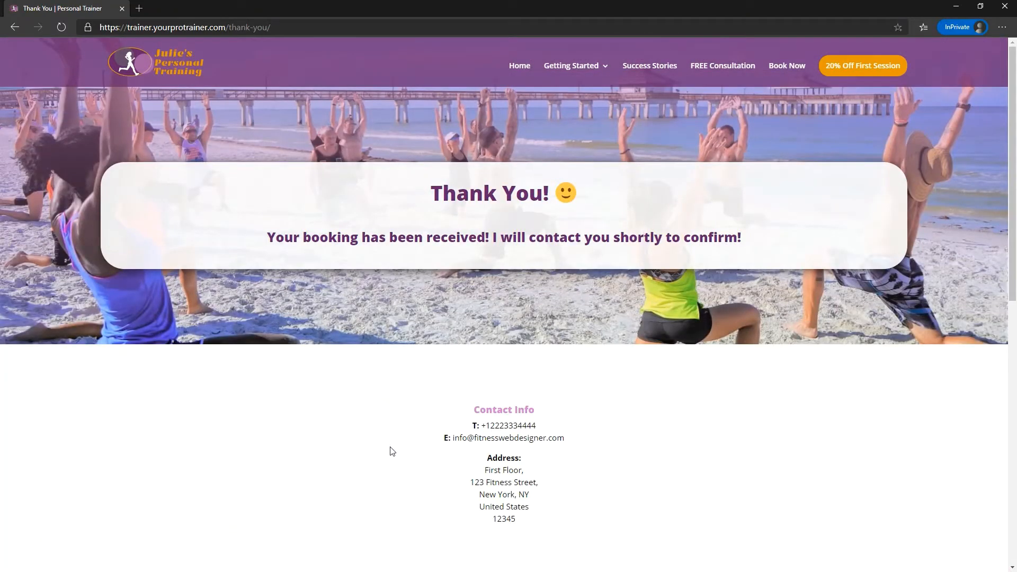
scroll(390, 449, down, 5)
scroll(389, 449, down, 5)
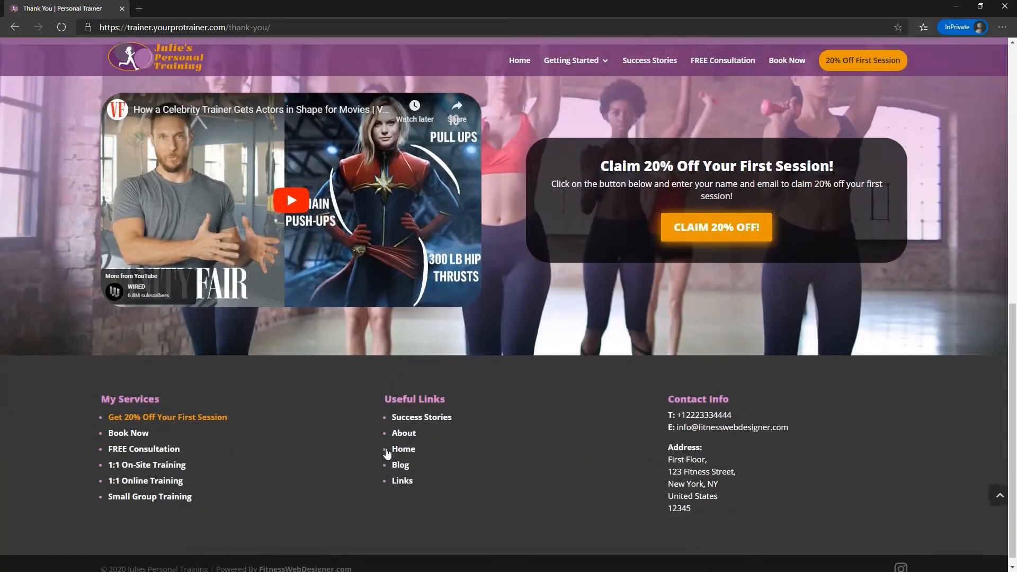
scroll(387, 452, up, 10)
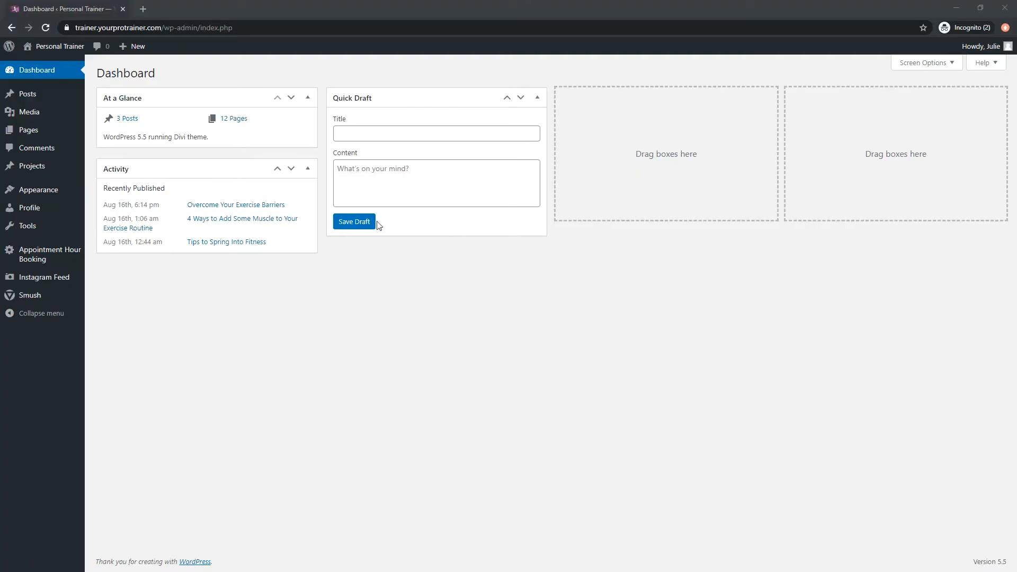
Switch to the WordPress dashboard and review the Appointment Hour Booking orders for Booking System 1.
click(45, 259)
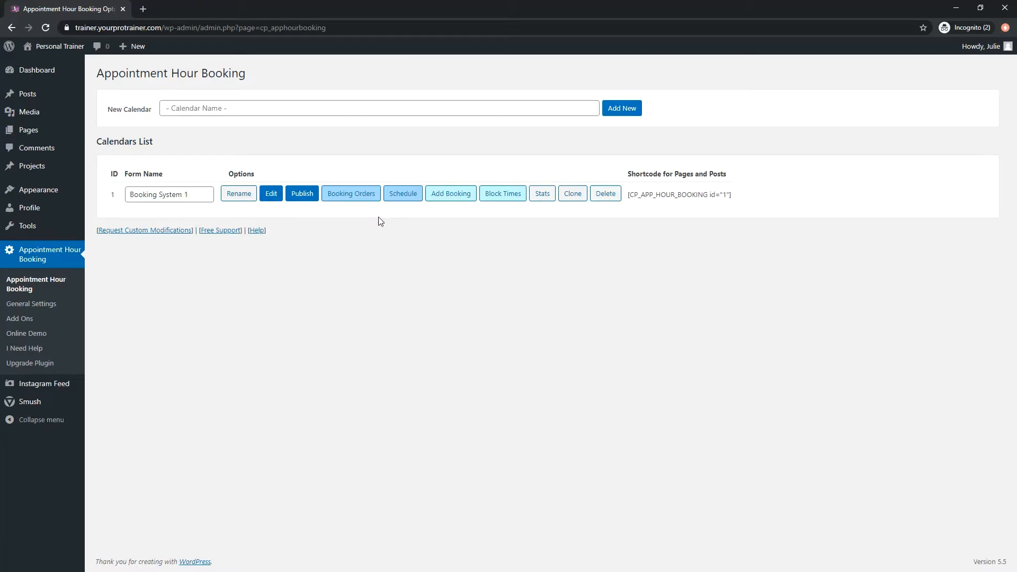
click(350, 200)
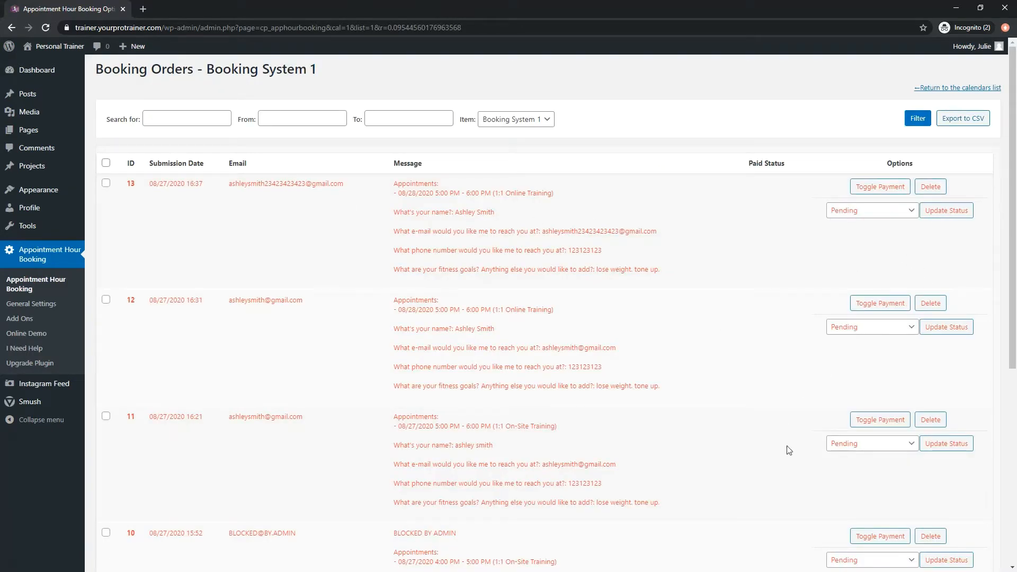
scroll(768, 468, down, 6)
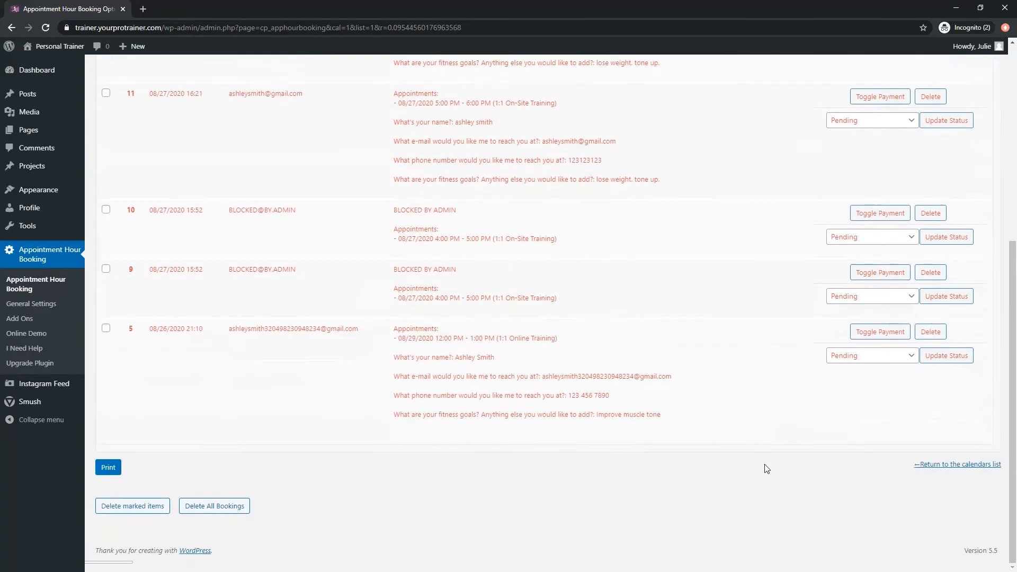
scroll(767, 469, up, 6)
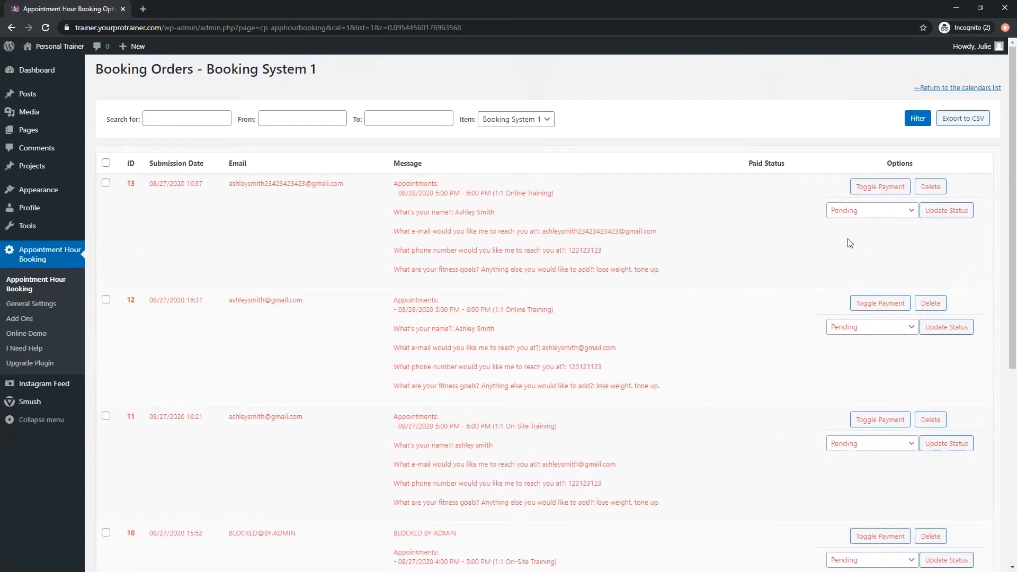
Change the status of the newest booking order to Approved and apply the update.
click(874, 214)
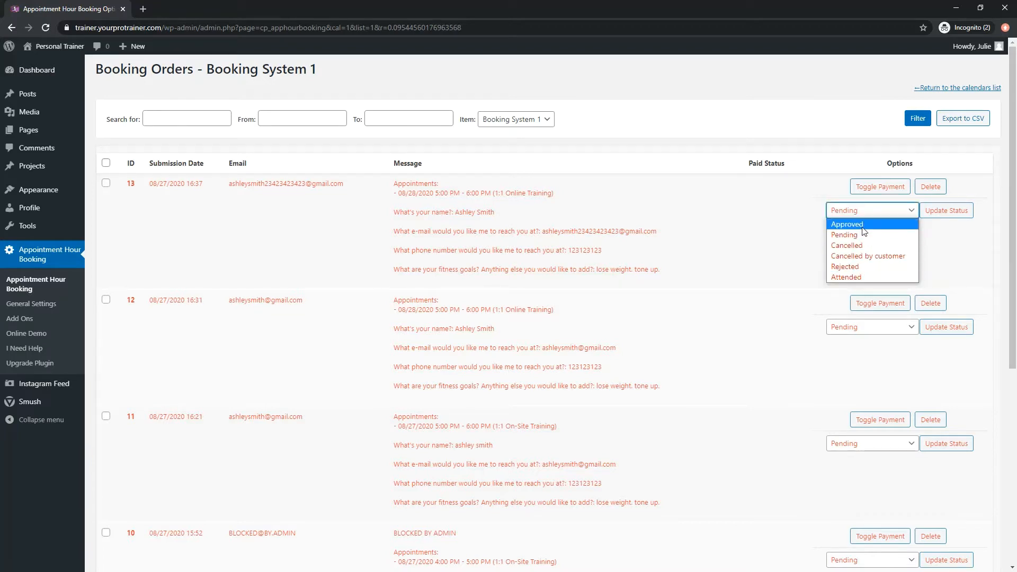
click(860, 224)
click(936, 214)
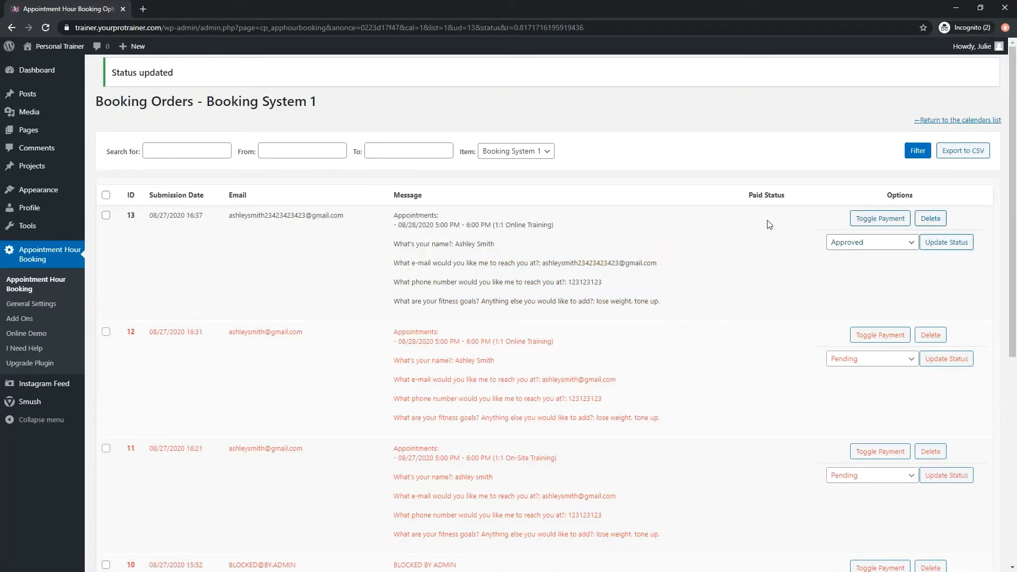
Toggle the newest order's payment status between paid and unpaid, and return to the Appointment Hour Booking calendars list.
click(877, 219)
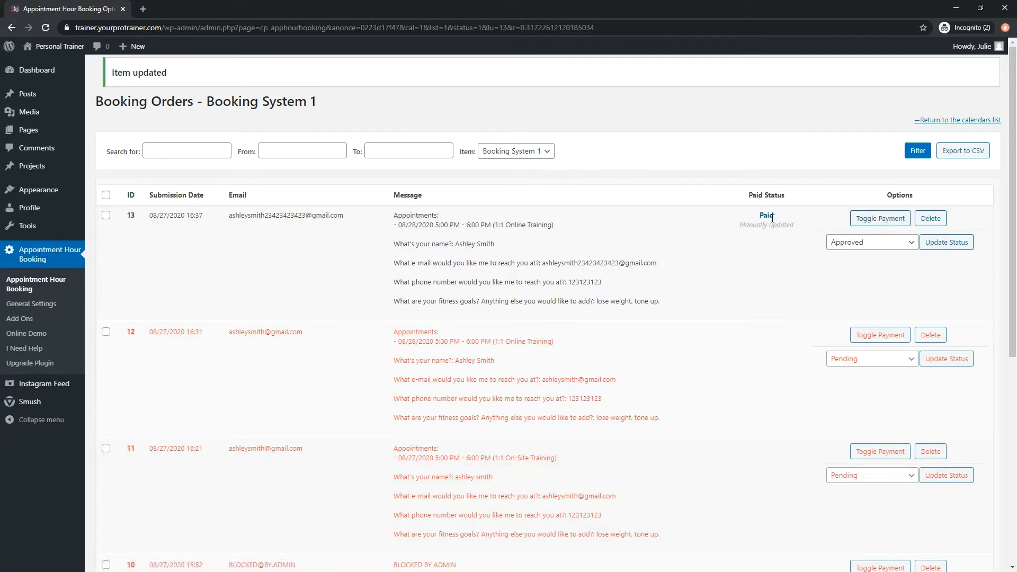
drag(743, 212, 792, 223)
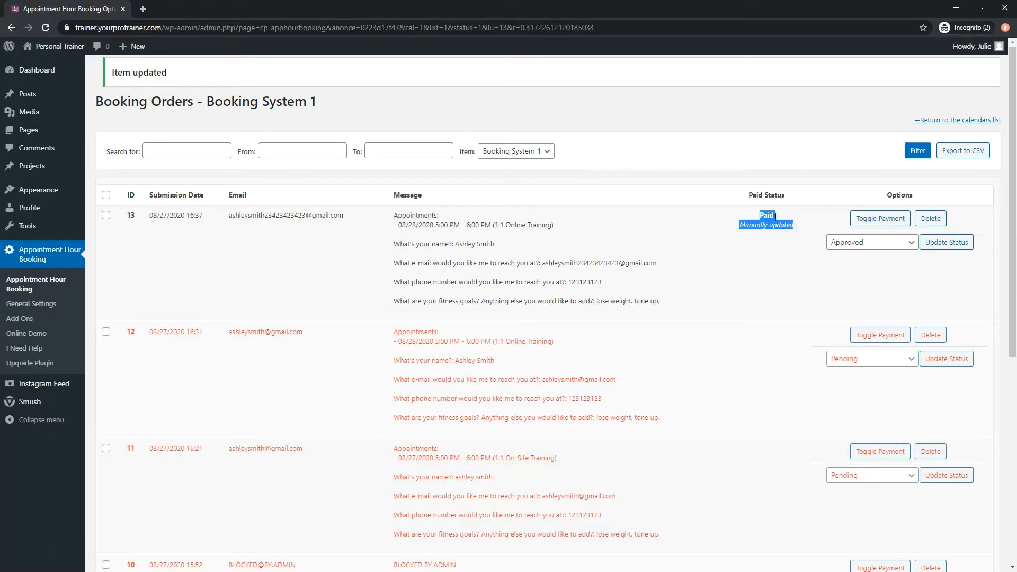
click(856, 219)
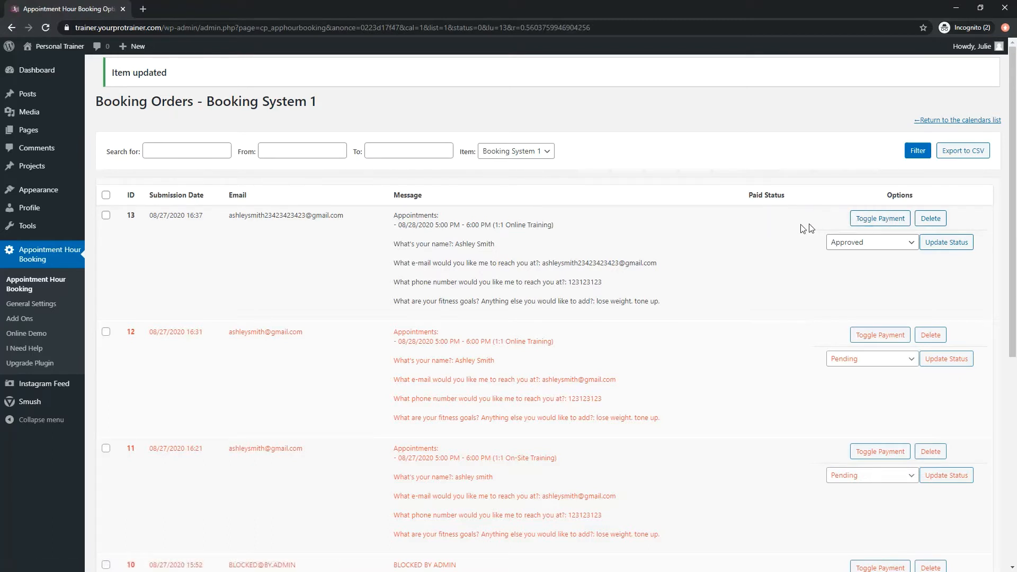
click(859, 221)
click(56, 260)
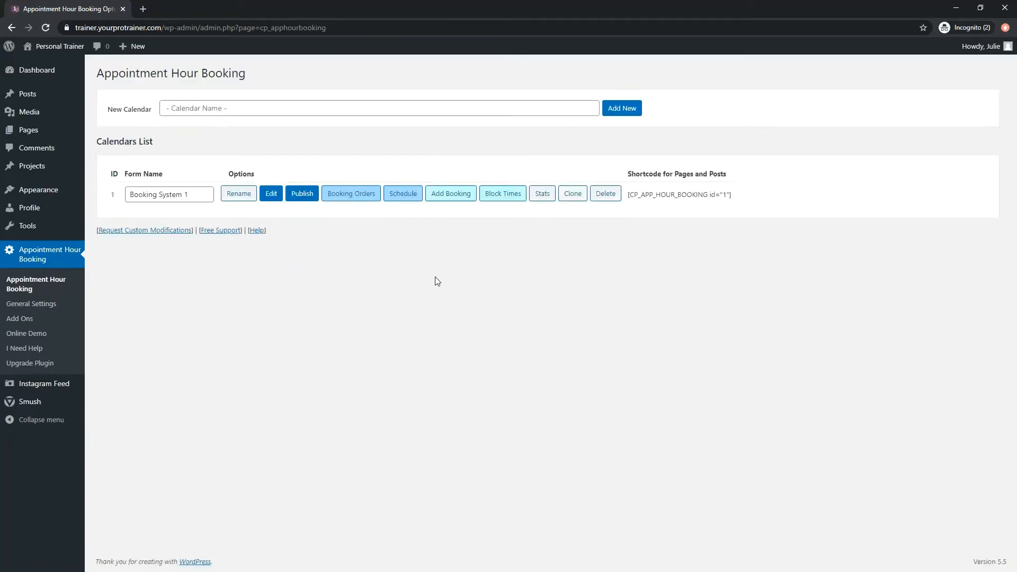
Open the calendar schedule for Booking System 1 and look over the current week's bookings.
click(402, 196)
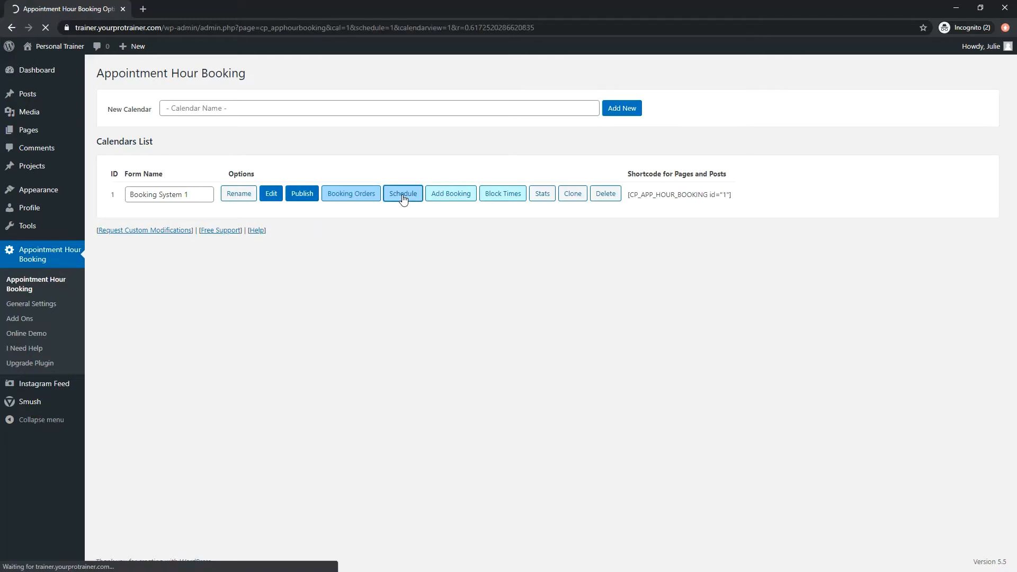
scroll(717, 349, down, 5)
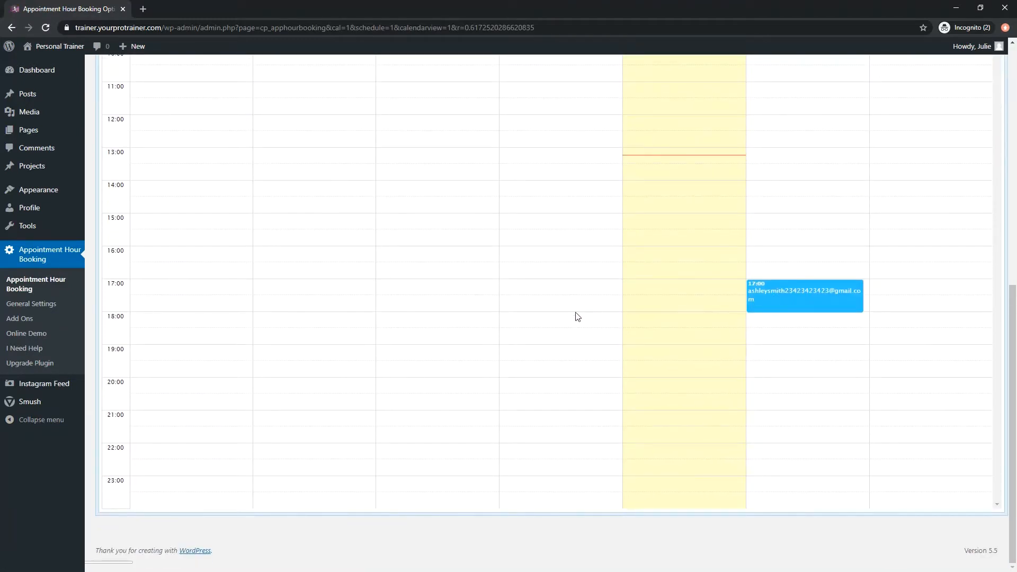
scroll(572, 317, up, 8)
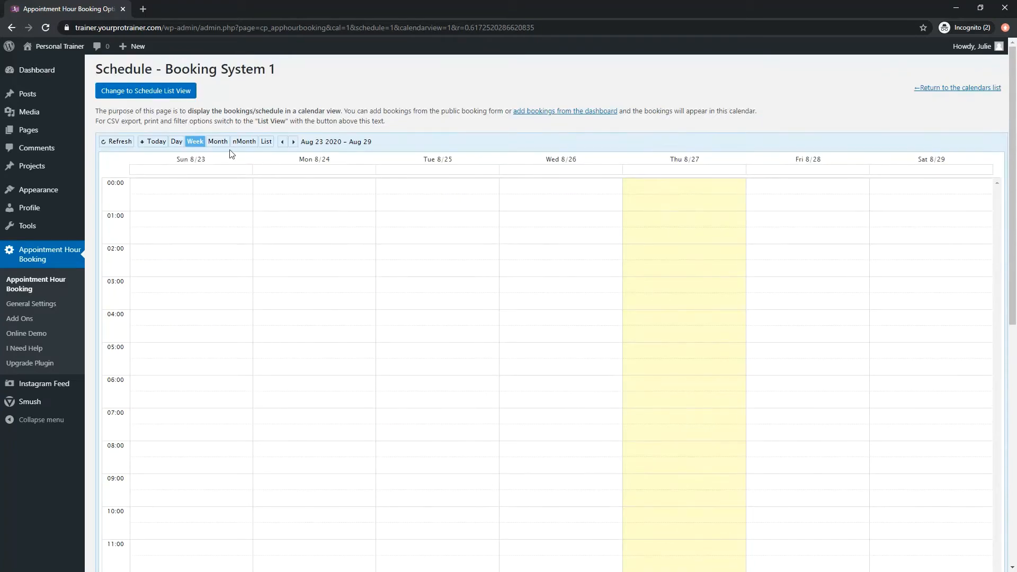
Preview the schedule in the Day, Week, Month, nMonth and List layouts, and return to the Week layout.
click(177, 142)
click(194, 142)
click(218, 142)
click(253, 143)
click(266, 142)
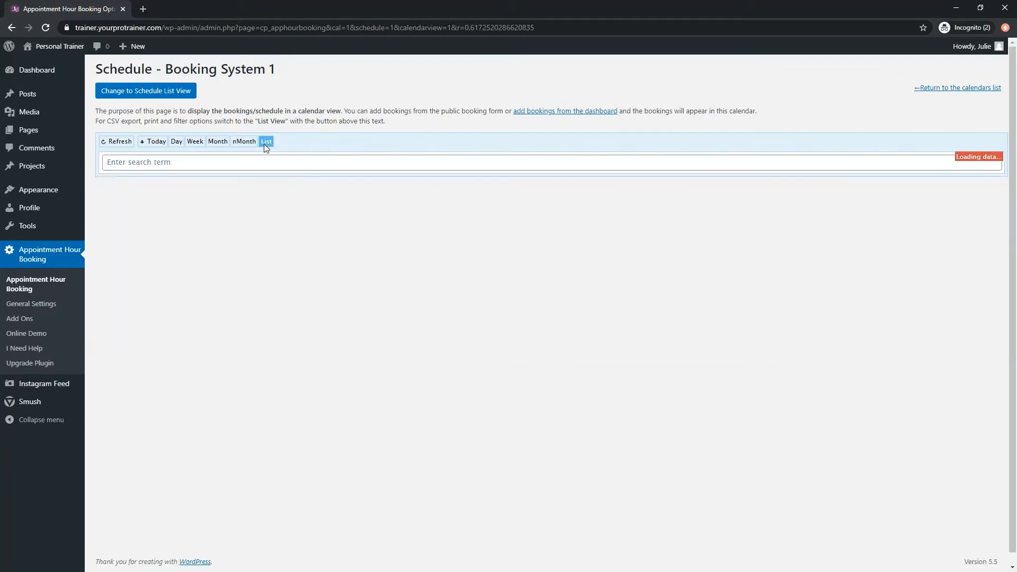
click(214, 142)
click(195, 141)
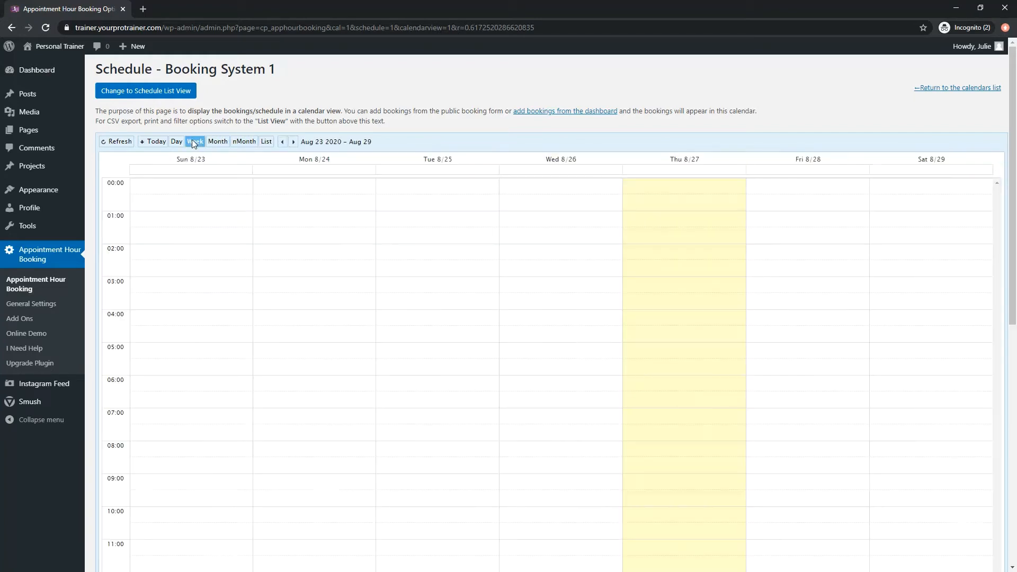
Browse the months before and after August 2020 in the Month layout, and show the bookings as a list.
click(217, 141)
click(283, 142)
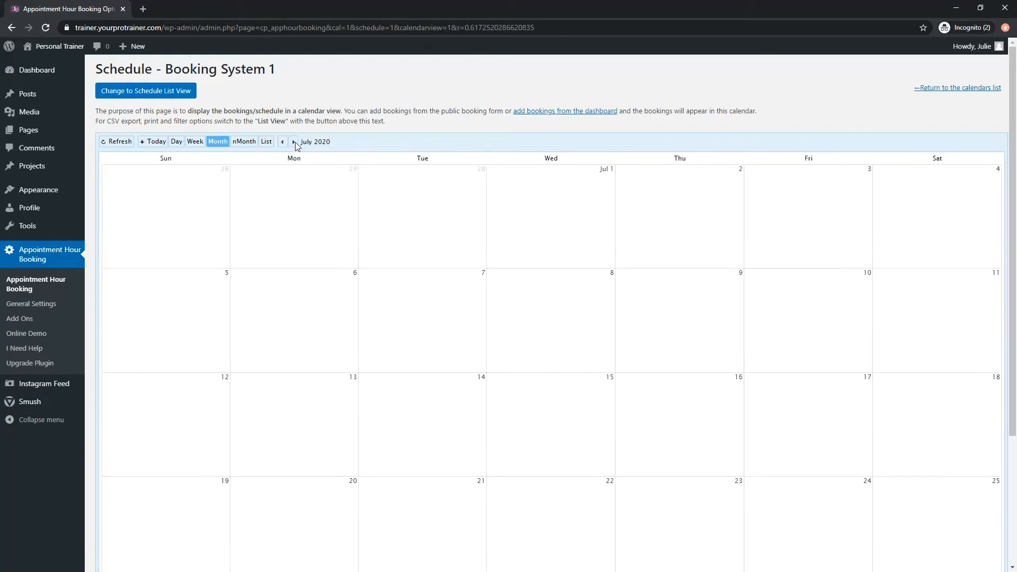
click(293, 142)
click(293, 142)
click(282, 142)
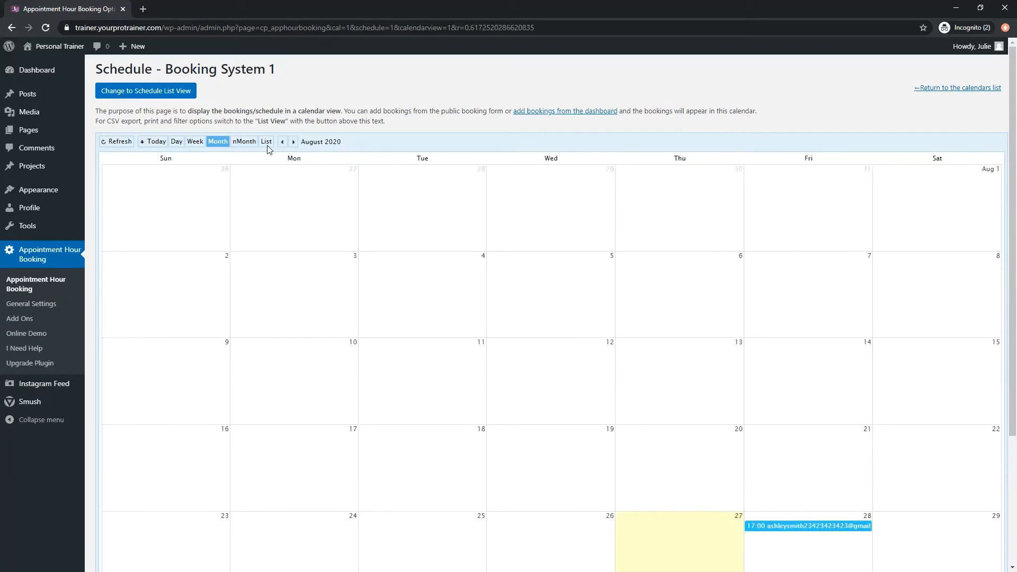
click(266, 142)
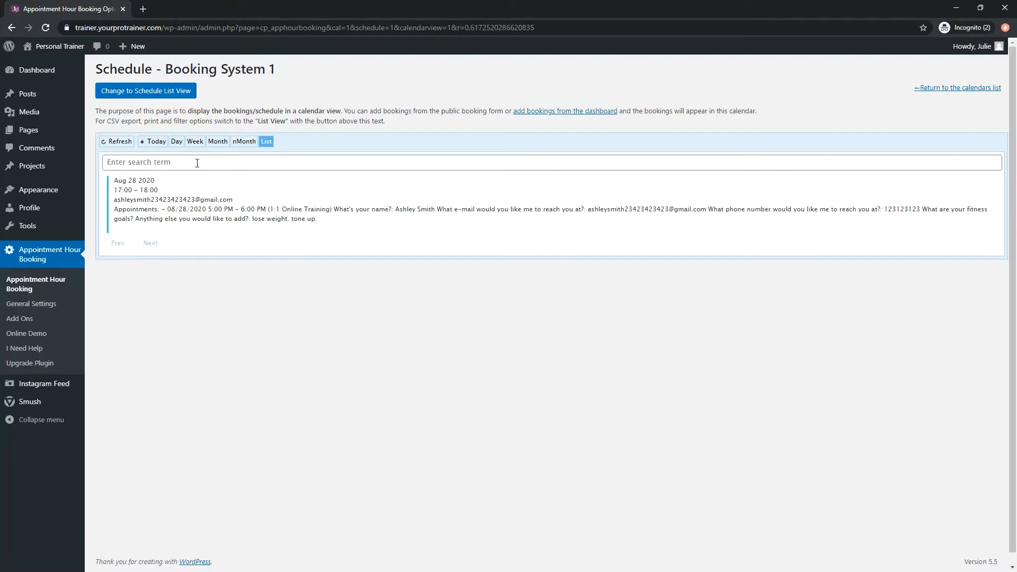
Change to the Schedule List View and examine the Paid Status and Booking Status filter options.
click(147, 93)
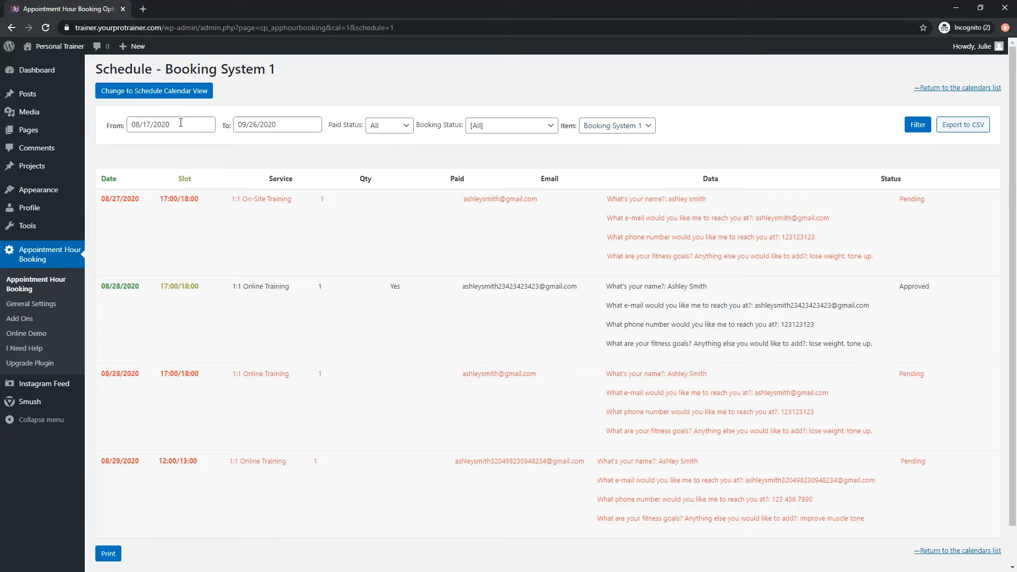
click(393, 129)
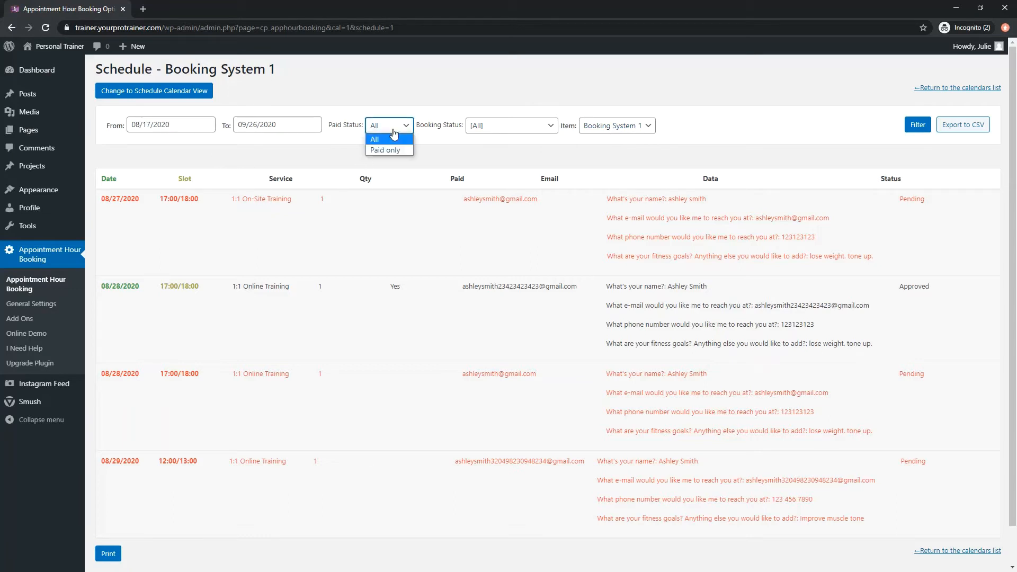
click(497, 133)
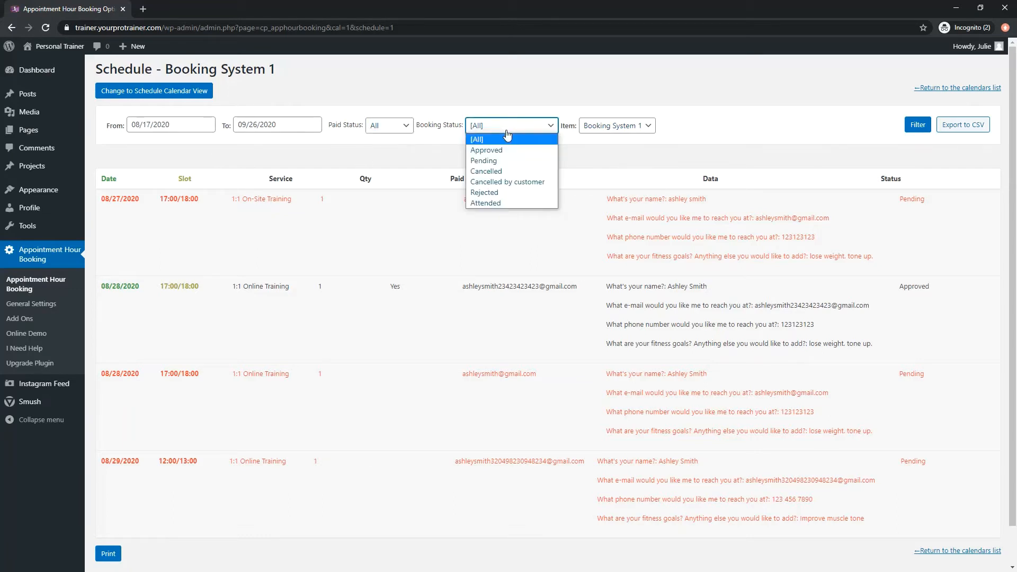
click(507, 138)
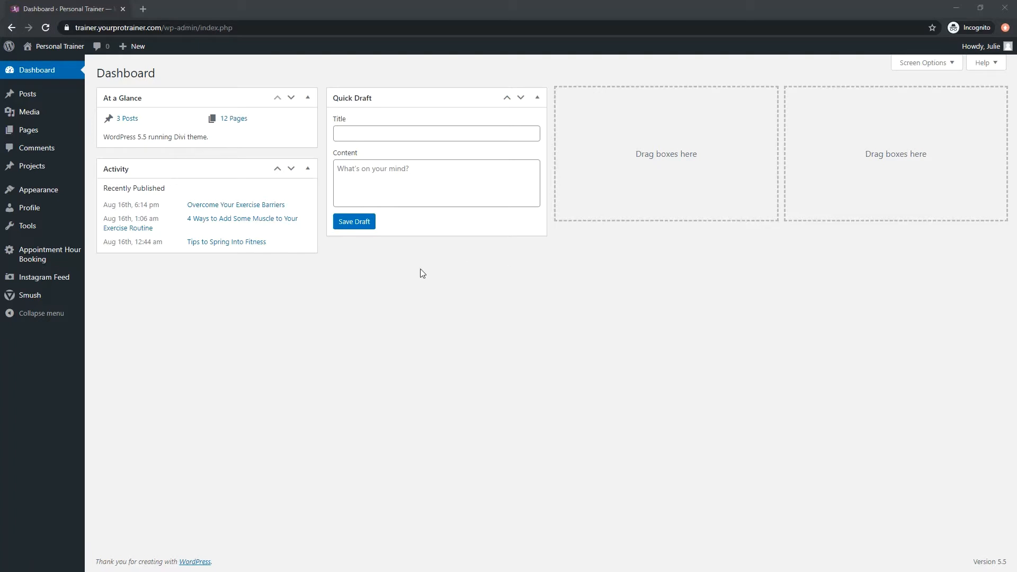
Open Booking System 1 for editing in Appointment Hour Booking and look over its form preview.
mouse_move(68, 259)
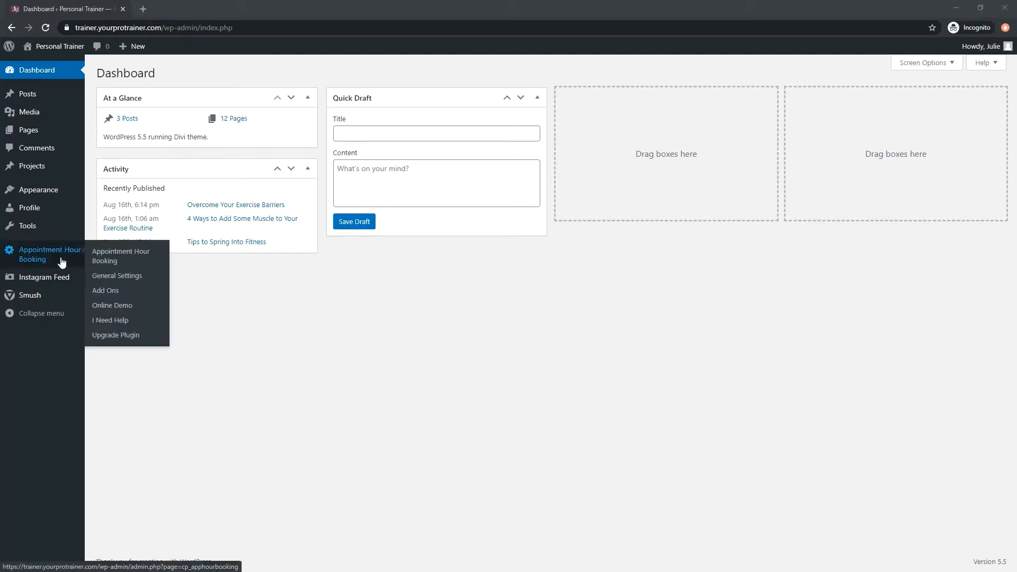
click(44, 258)
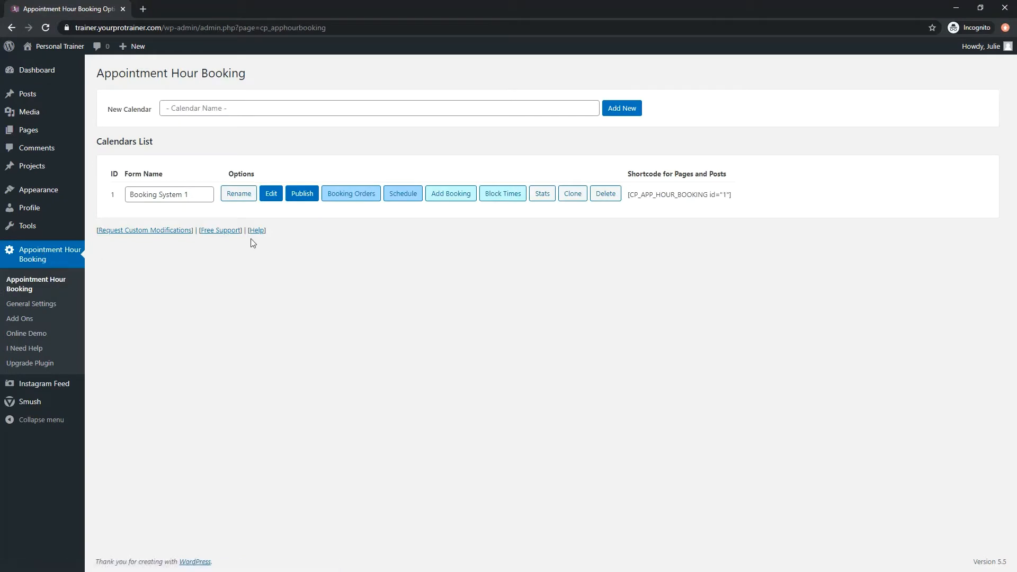
click(269, 195)
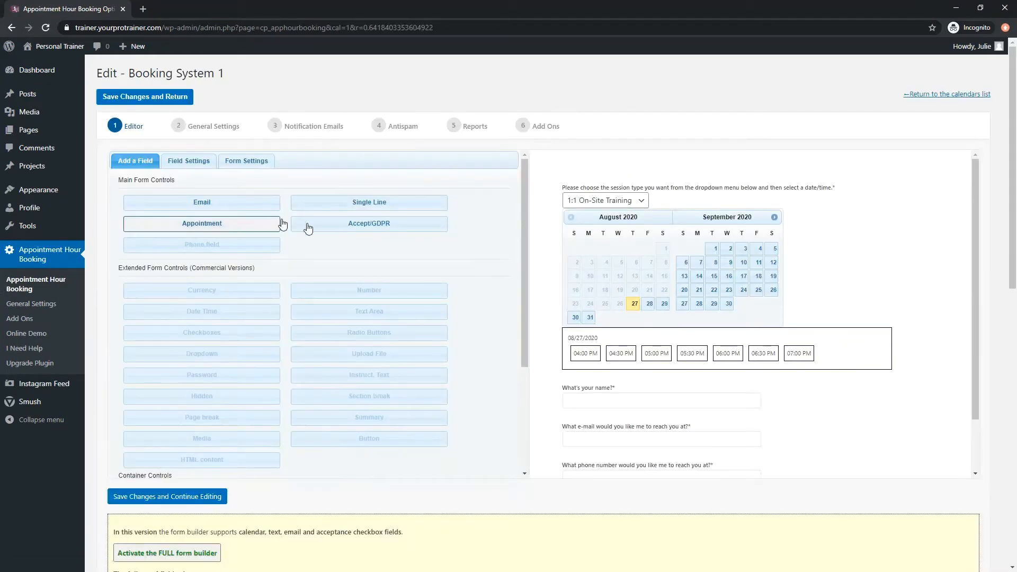
scroll(780, 394, down, 2)
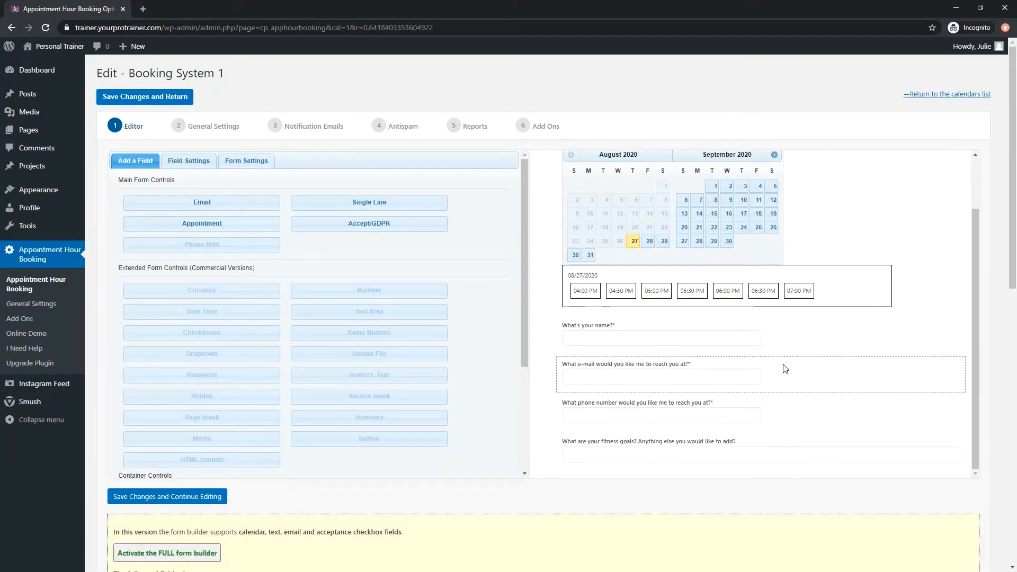
scroll(789, 336, up, 1)
Inspect the settings of the appointment and name fields, and append "Thank you!" to the appointment field's label.
click(845, 258)
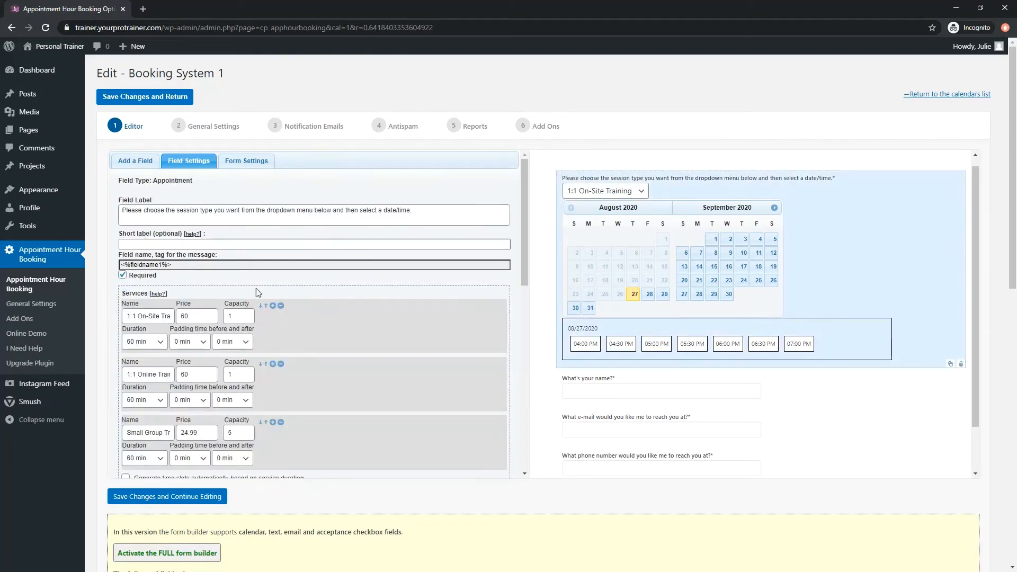
click(586, 391)
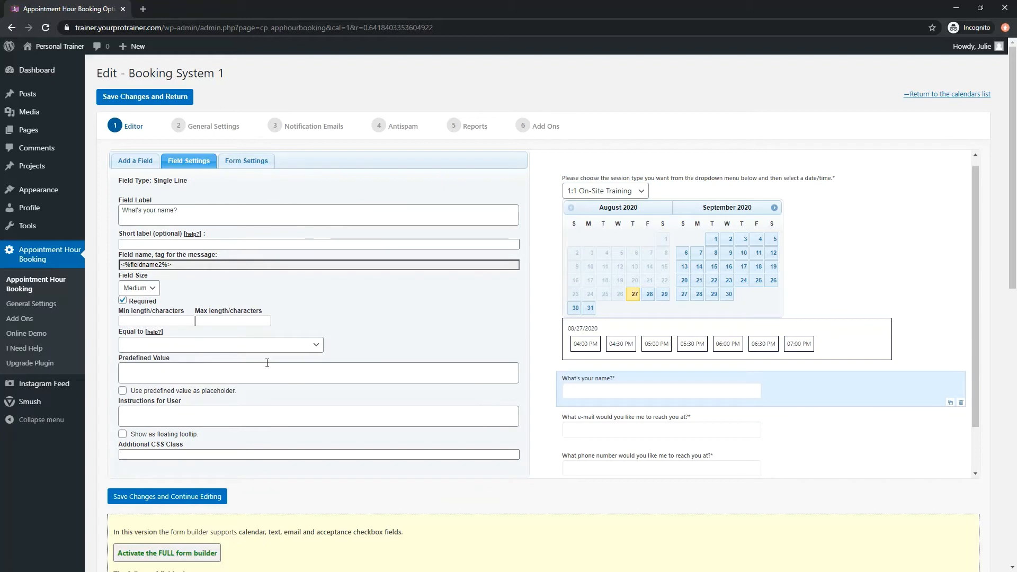
click(839, 263)
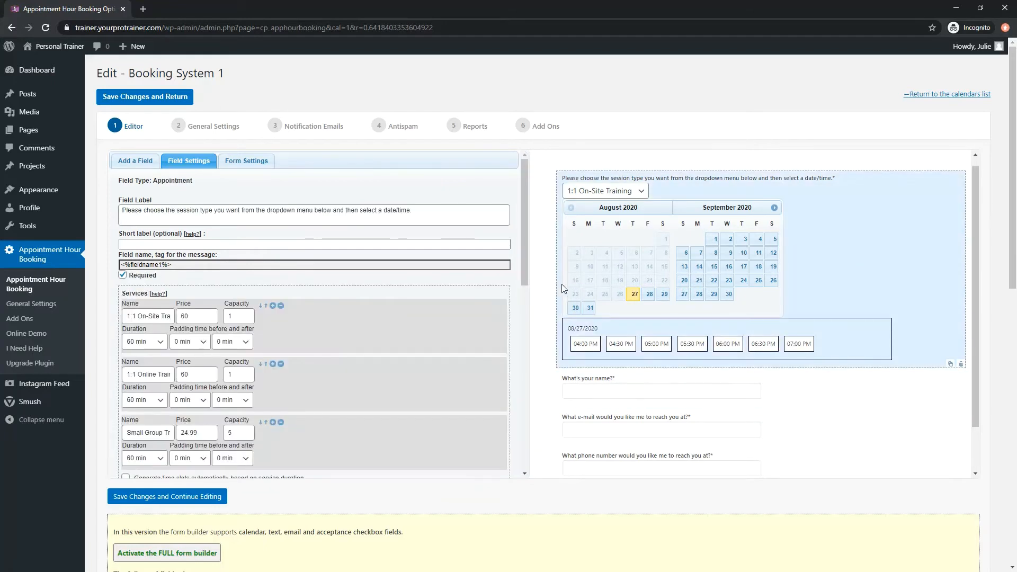
click(424, 218)
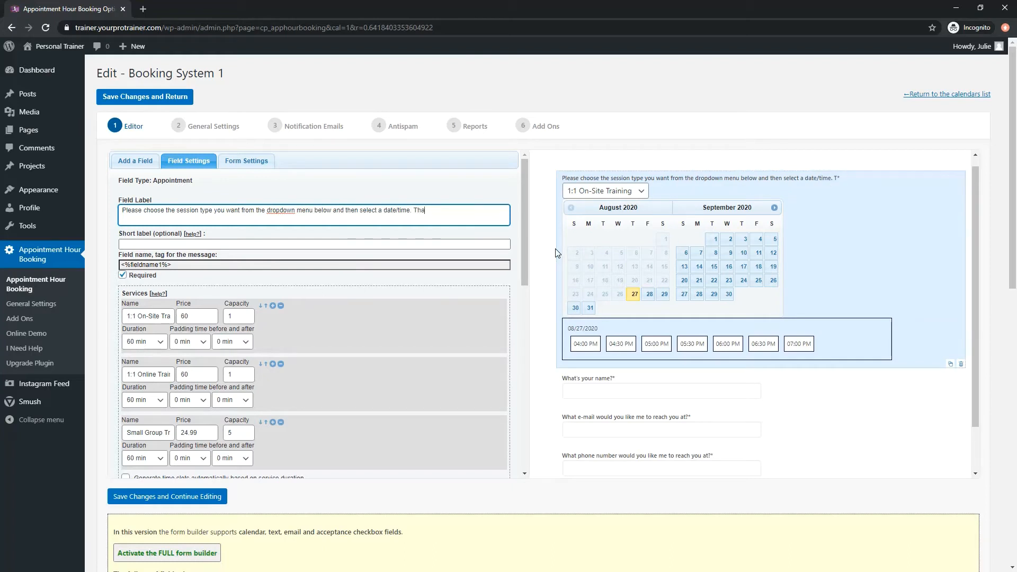
text(nk you!)
Examine the 1:1 On-Site Training service's name, price, capacity, duration and padding time options.
scroll(419, 282, down, 2)
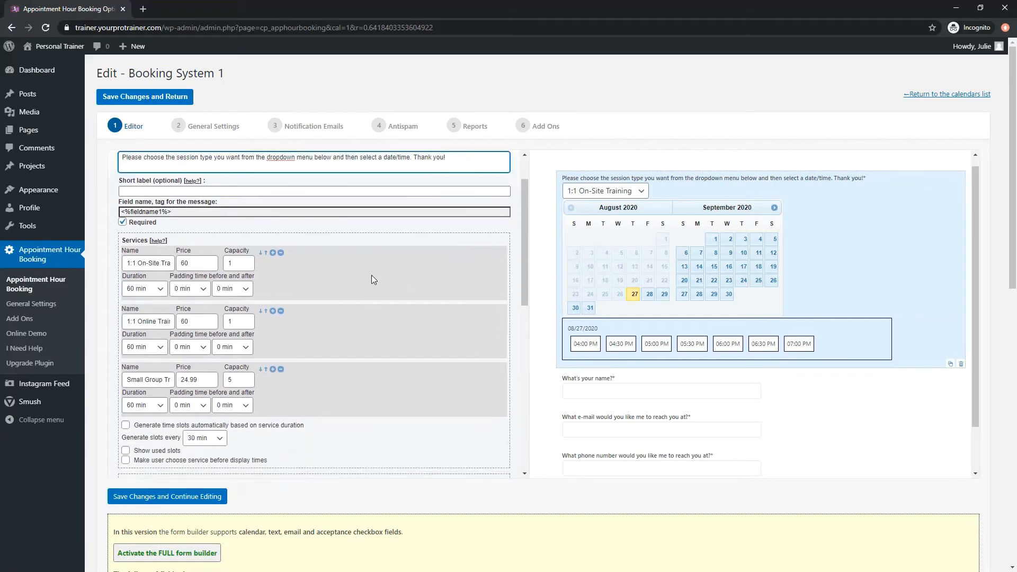
drag(129, 212, 176, 209)
click(196, 204)
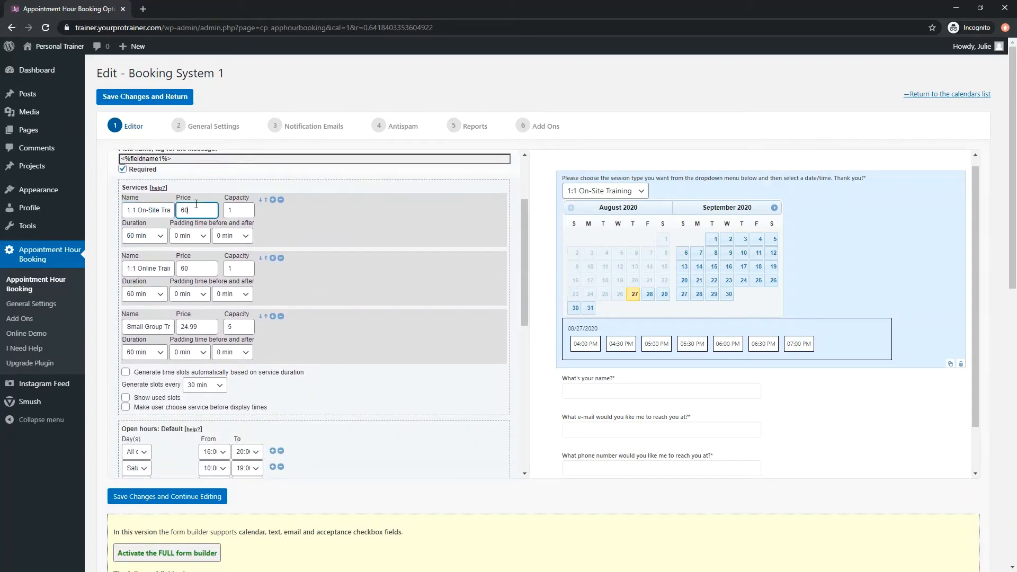
click(246, 210)
click(162, 235)
click(182, 236)
click(225, 235)
click(224, 236)
click(226, 244)
click(204, 241)
click(204, 242)
click(221, 239)
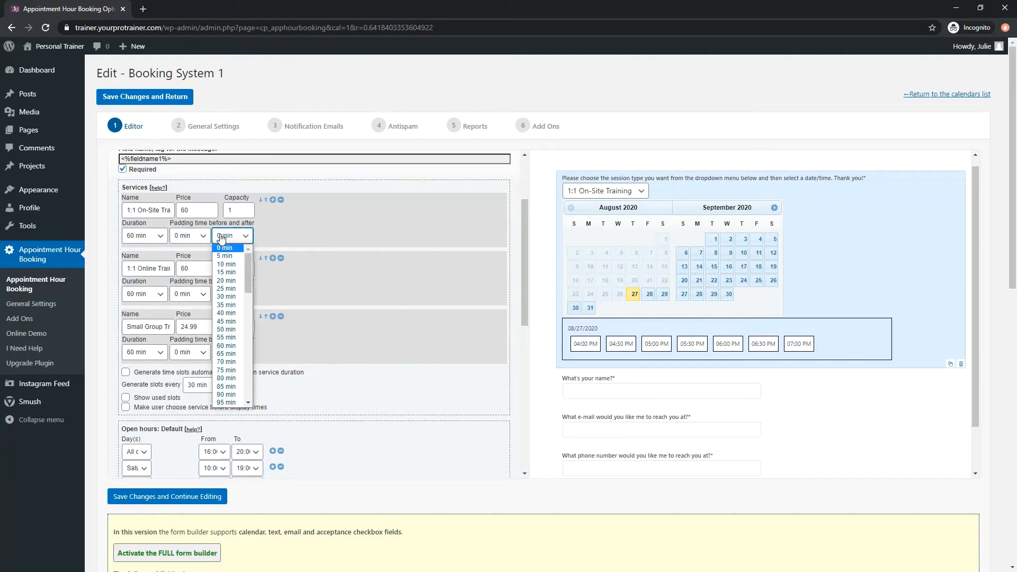
click(221, 238)
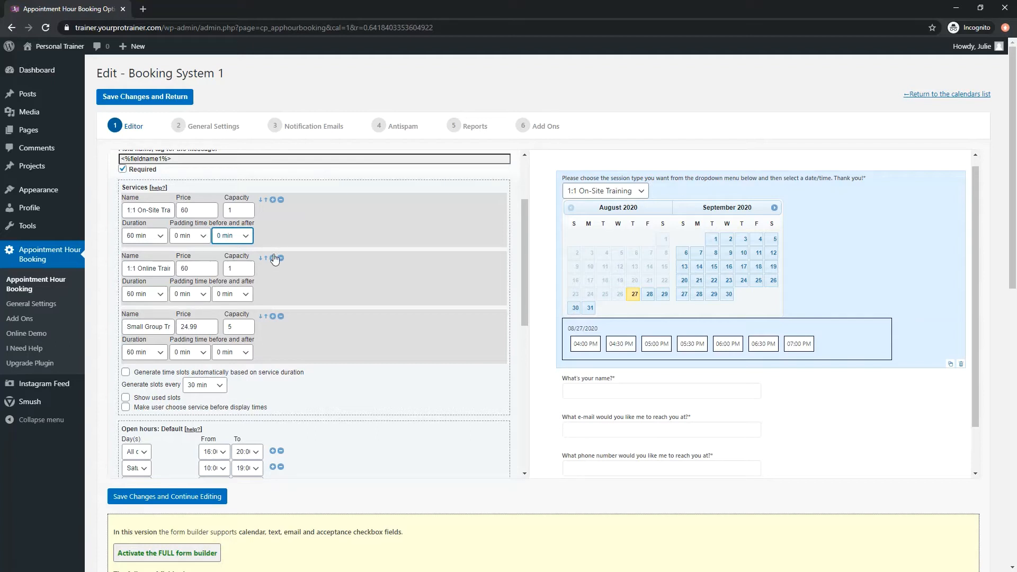
Add a service below Small Group Training, check the session type dropdown, and remove the added service.
click(275, 317)
click(604, 190)
click(526, 247)
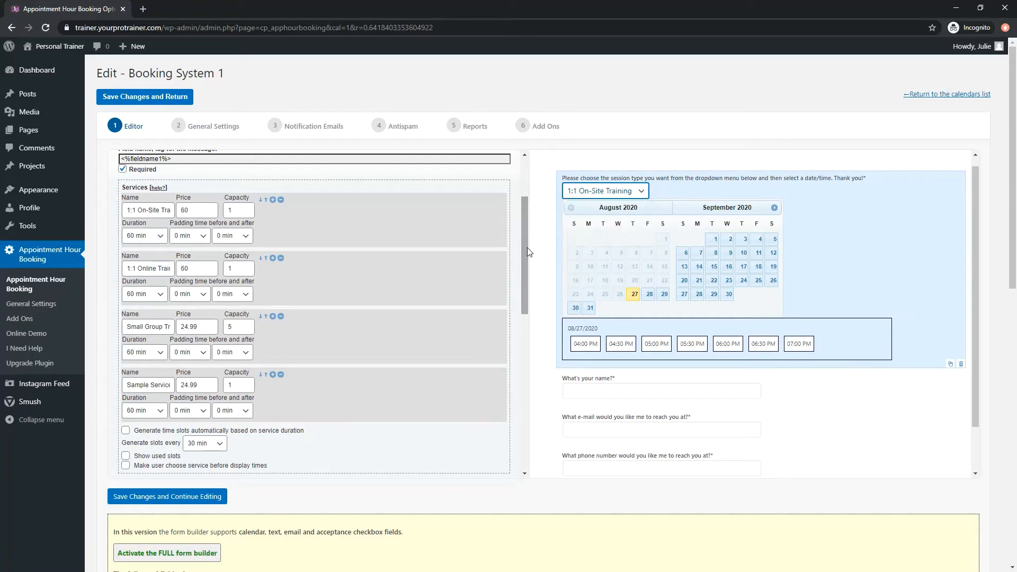
click(281, 374)
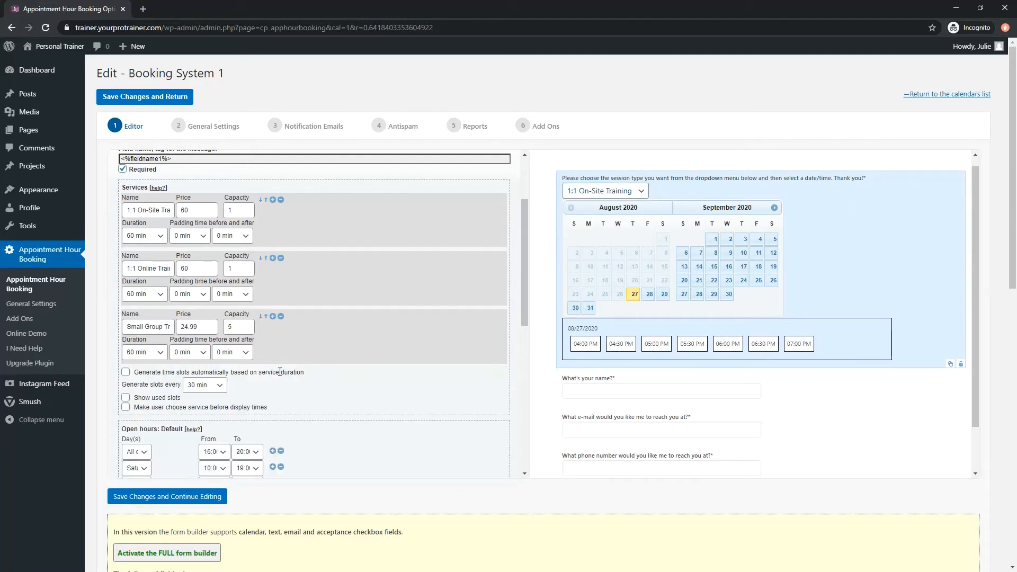
Move the Small Group Training service above 1:1 Online Training, check the dropdown order, and move it back down.
drag(145, 327, 155, 327)
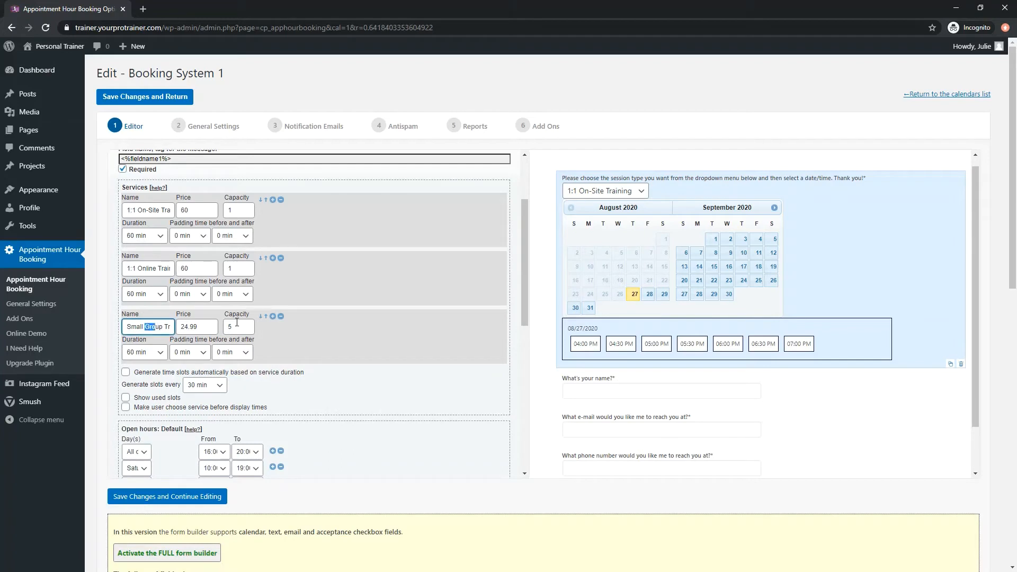
click(266, 317)
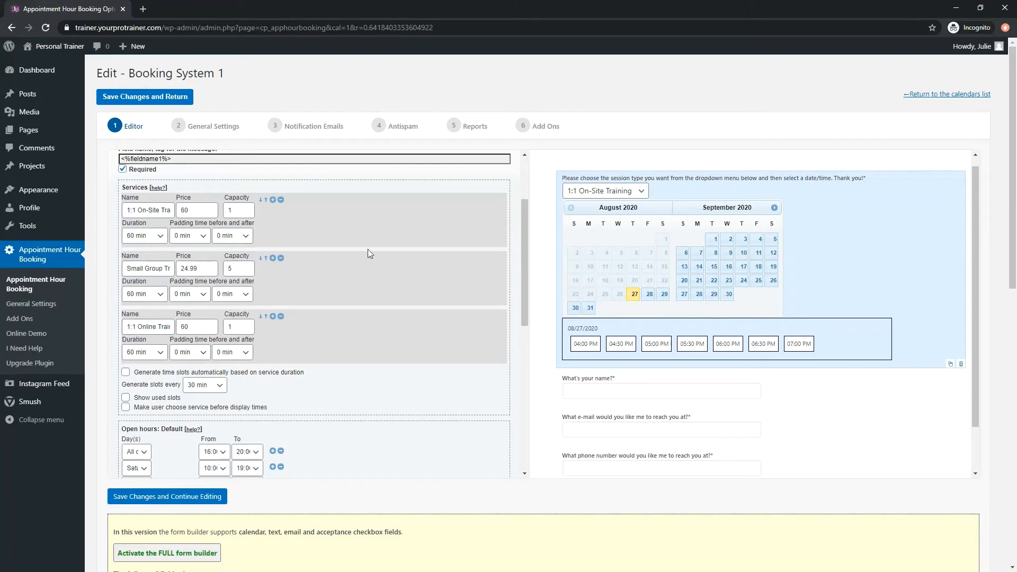
click(582, 192)
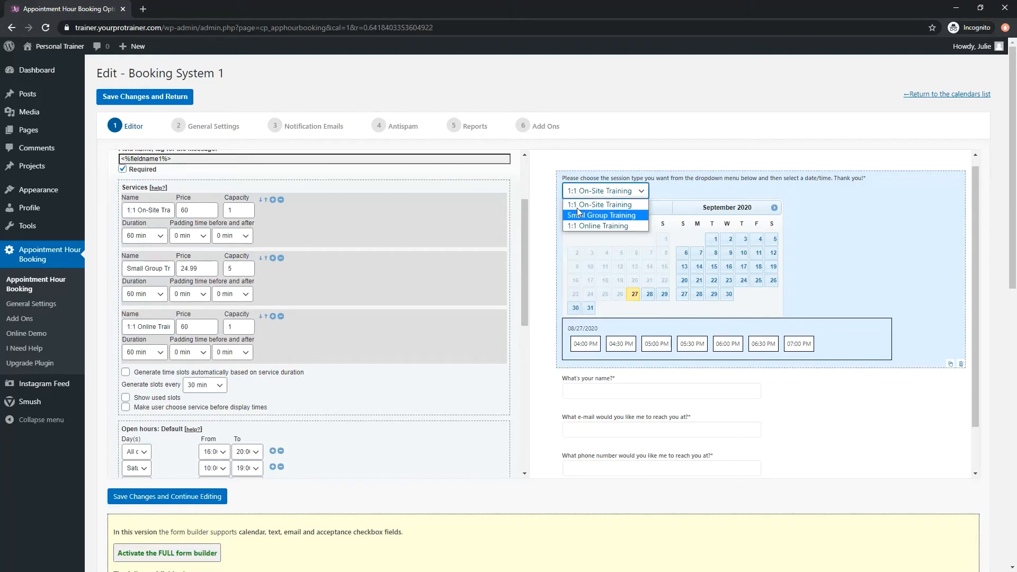
click(582, 194)
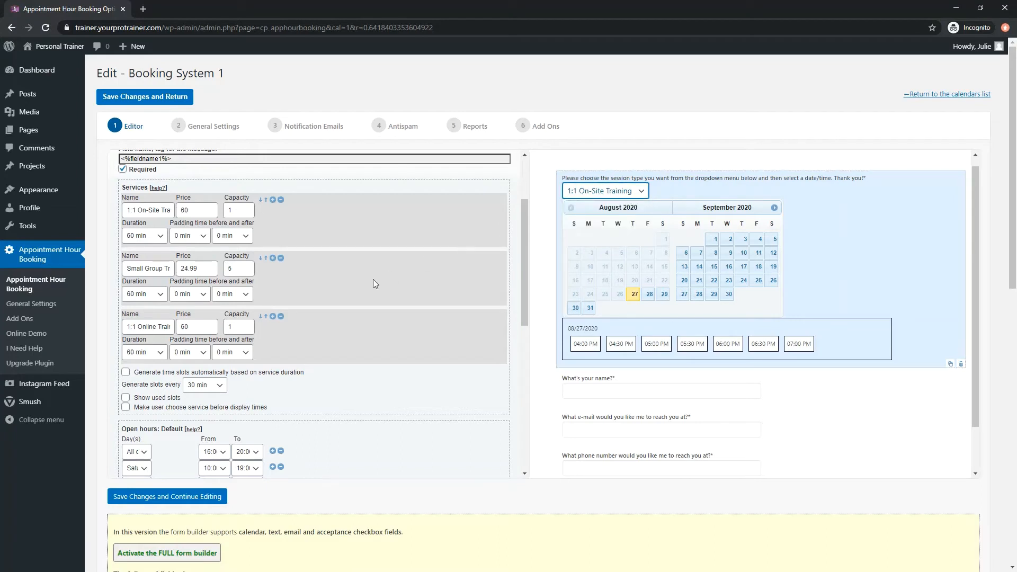
click(259, 259)
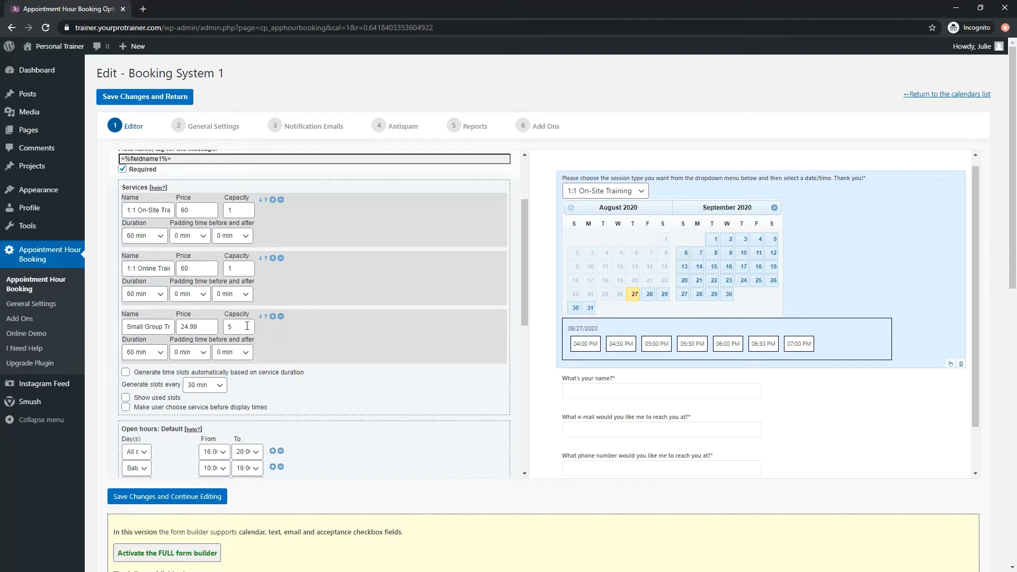
Examine the name and capacity of the Small Group Training service.
double_click(226, 326)
click(242, 328)
drag(145, 326, 173, 329)
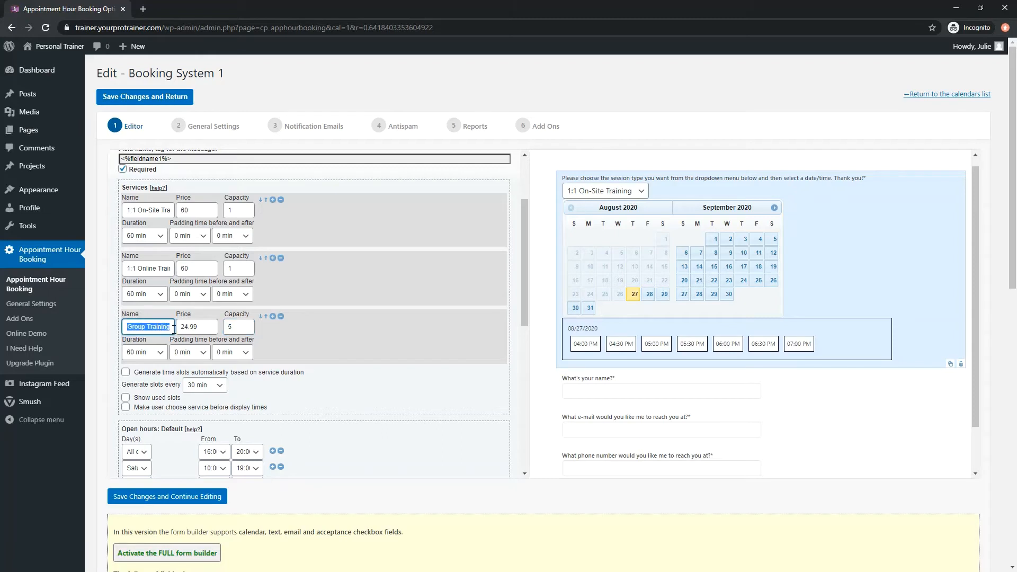
triple_click(148, 328)
click(239, 325)
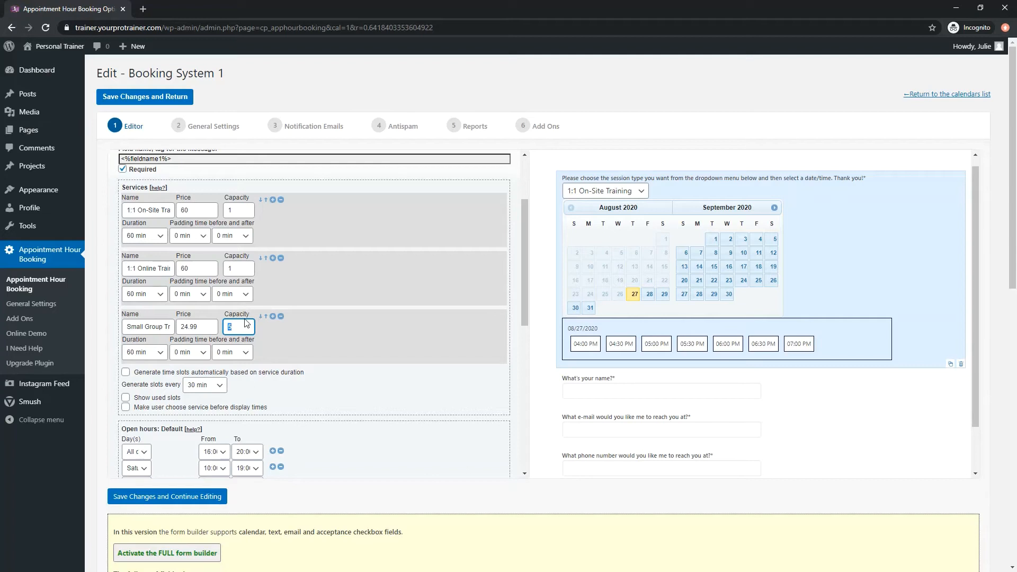
Examine the day, start time and end time options of the All days row in the default open hours.
scroll(212, 345, down, 3)
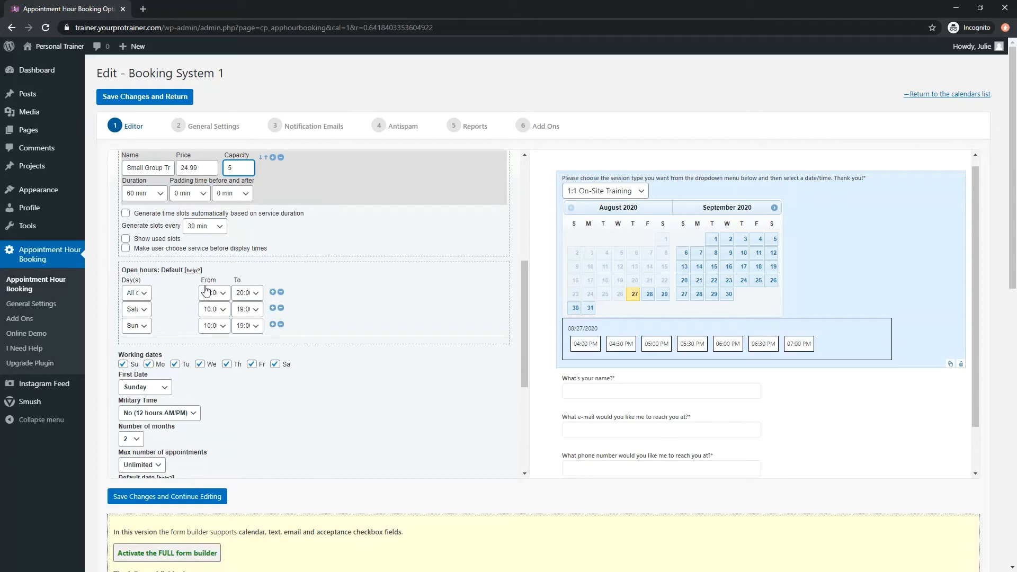
click(143, 294)
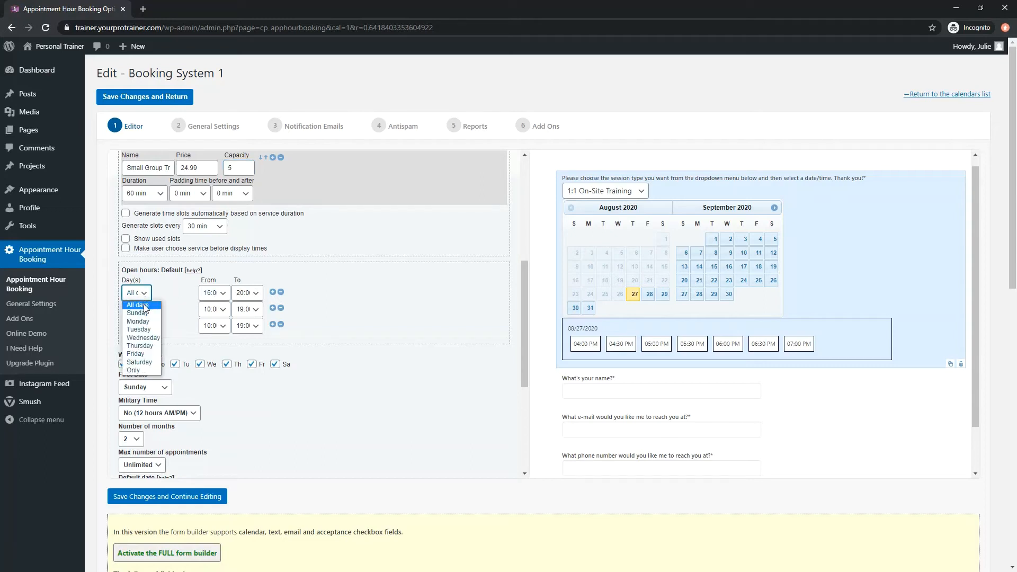
click(169, 298)
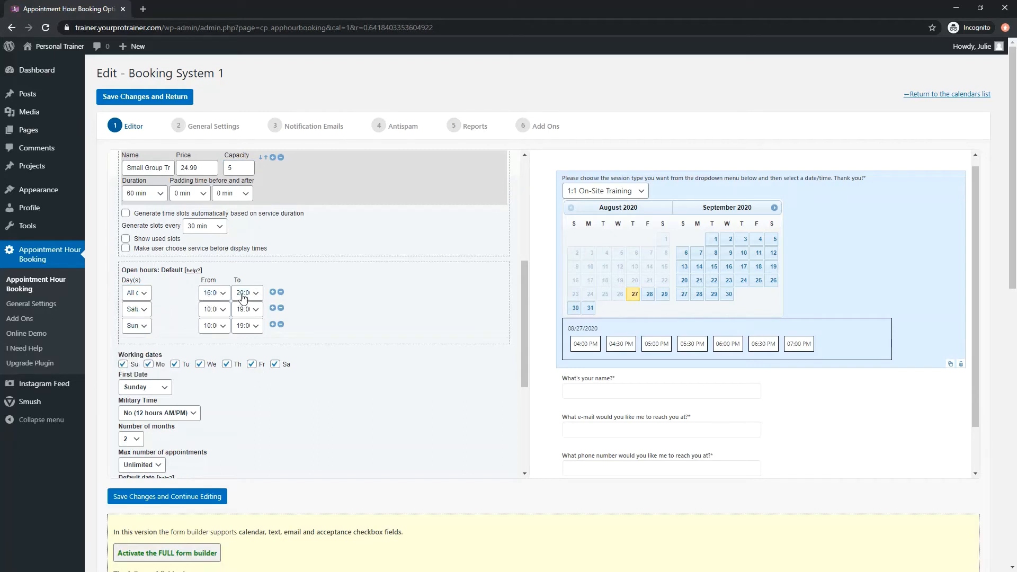
click(215, 292)
click(218, 294)
click(239, 294)
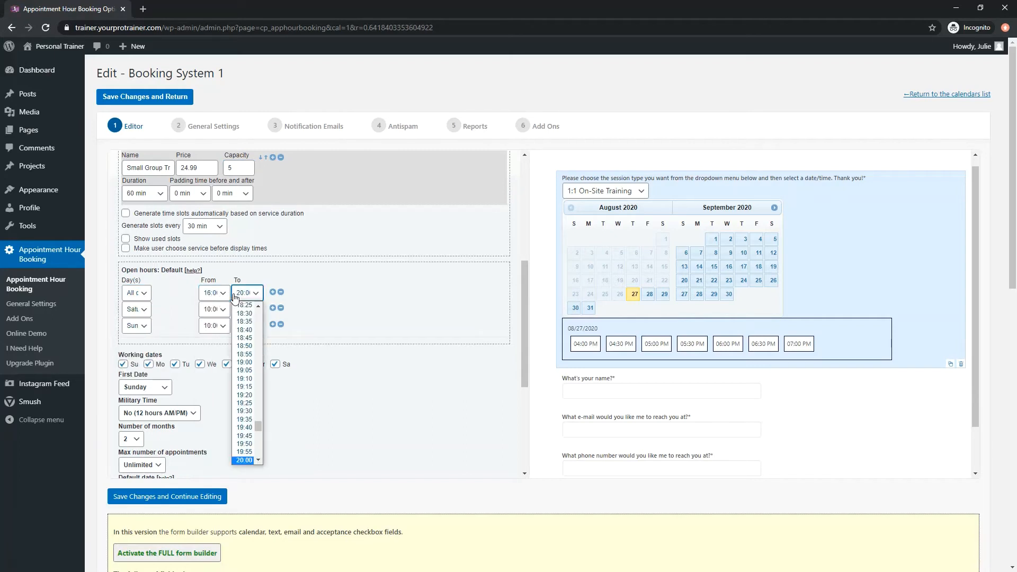
click(237, 296)
Examine the day, start time and end time options of the Saturday and Sunday rows in the open hours.
click(139, 312)
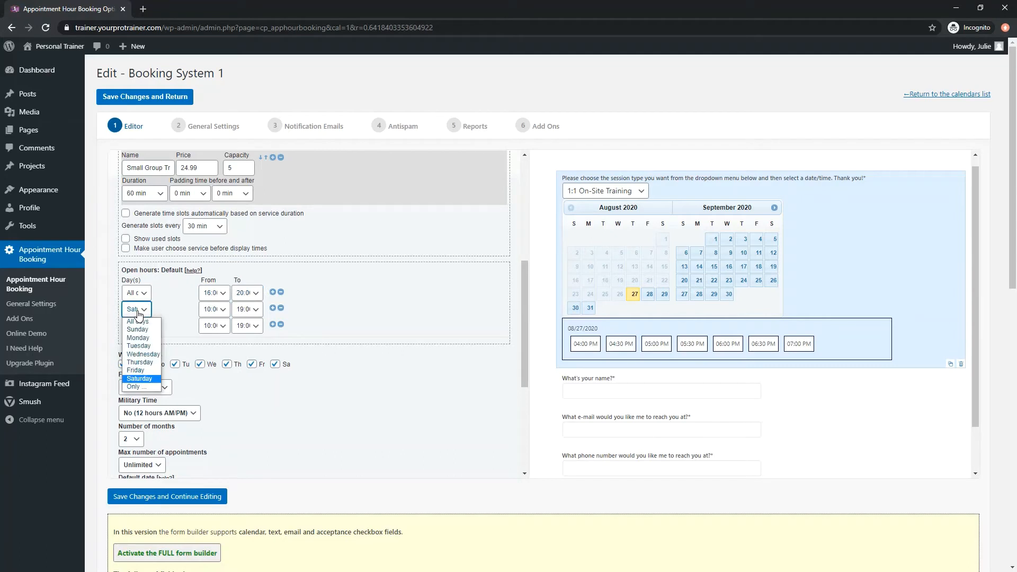
click(139, 312)
click(214, 309)
click(216, 310)
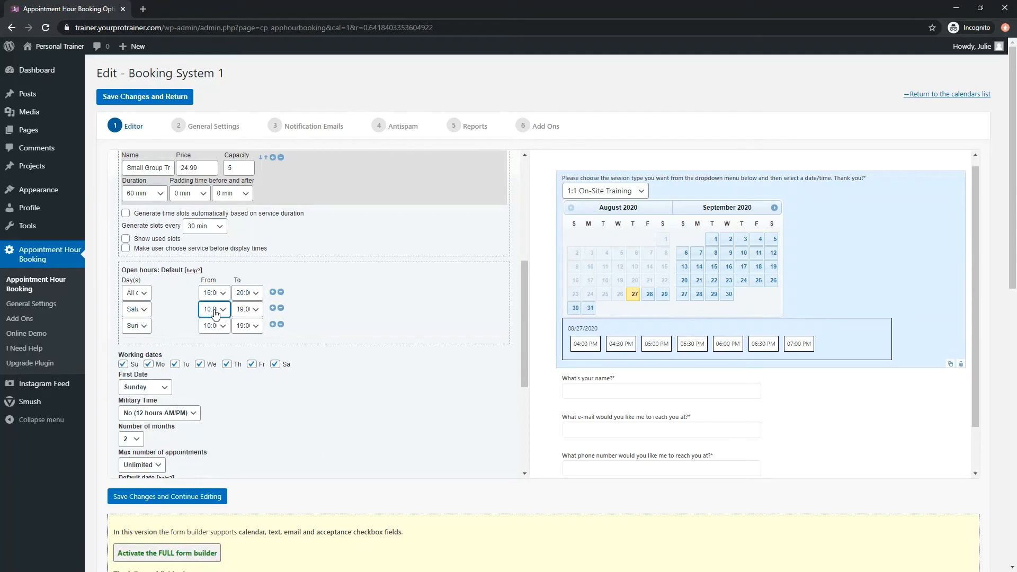
click(241, 312)
click(238, 311)
click(133, 329)
click(133, 329)
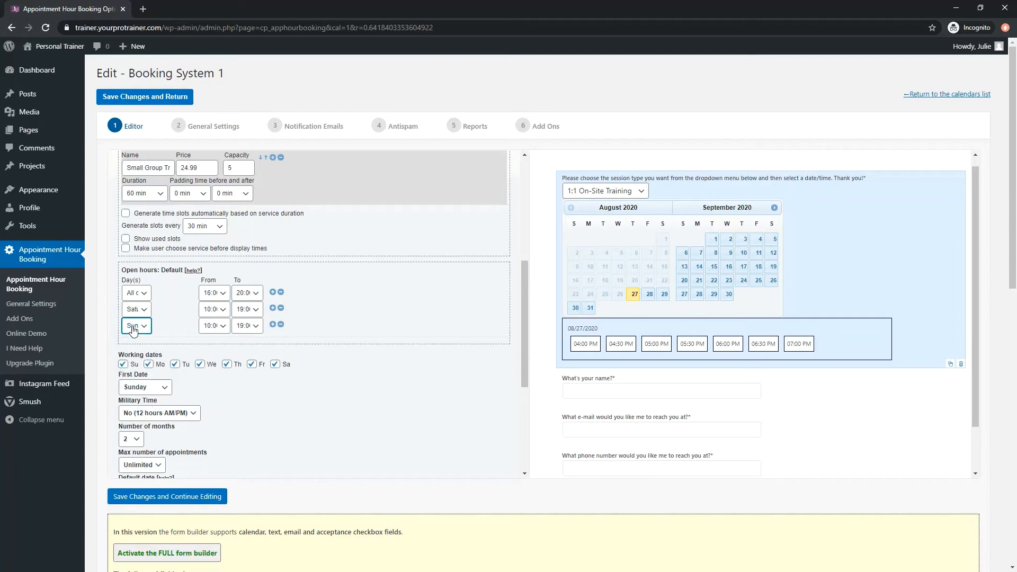
click(214, 325)
click(248, 327)
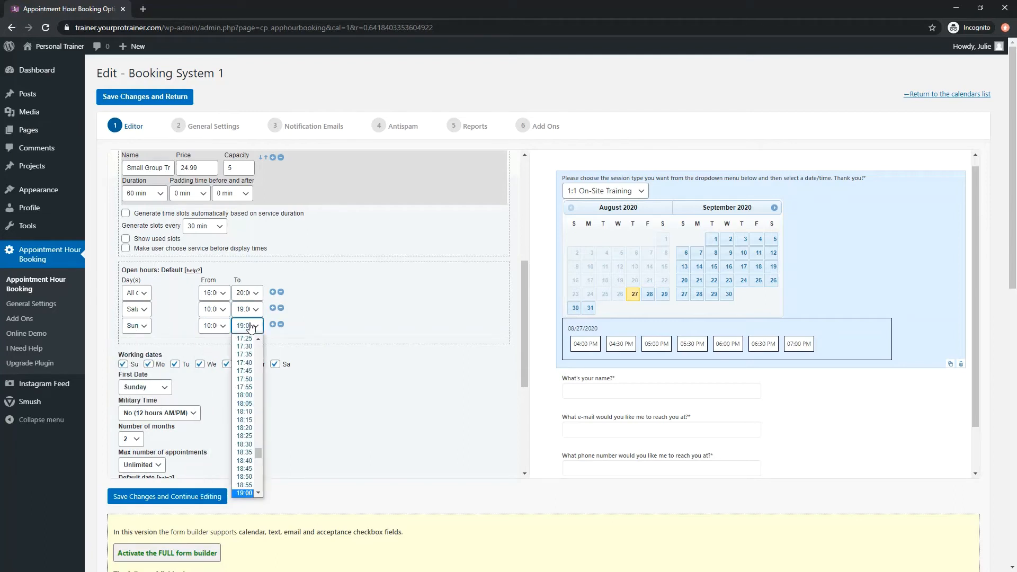
click(356, 328)
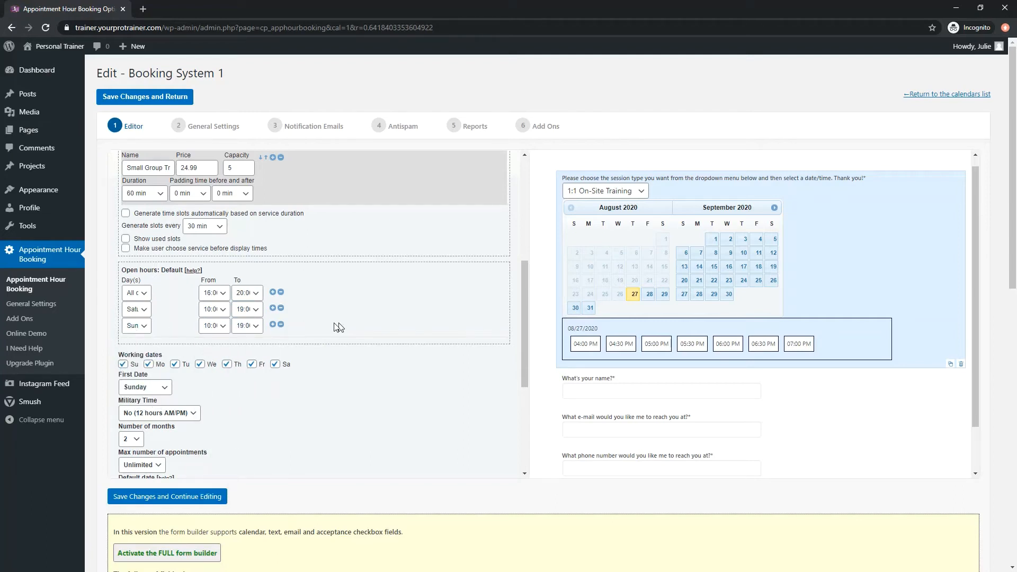
Add an open hours row, set it to Monday with a different end time, and remove that row.
click(273, 325)
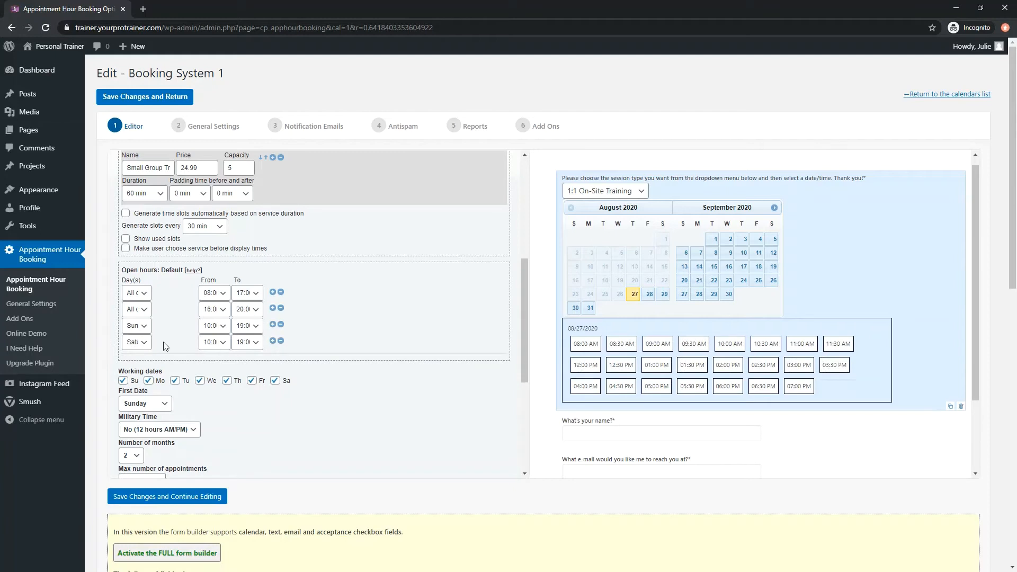
click(134, 298)
click(137, 321)
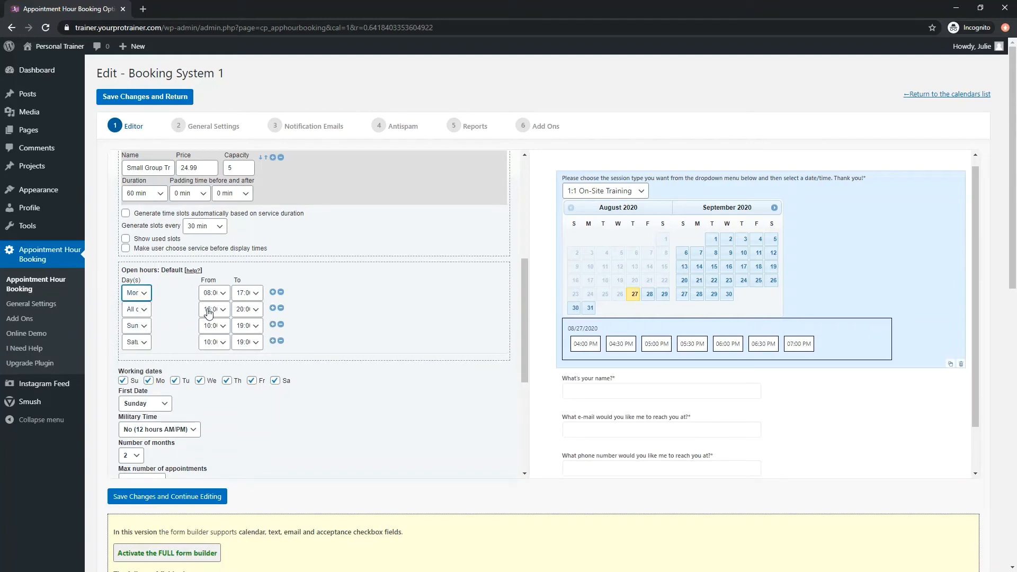
click(253, 294)
click(246, 346)
click(281, 291)
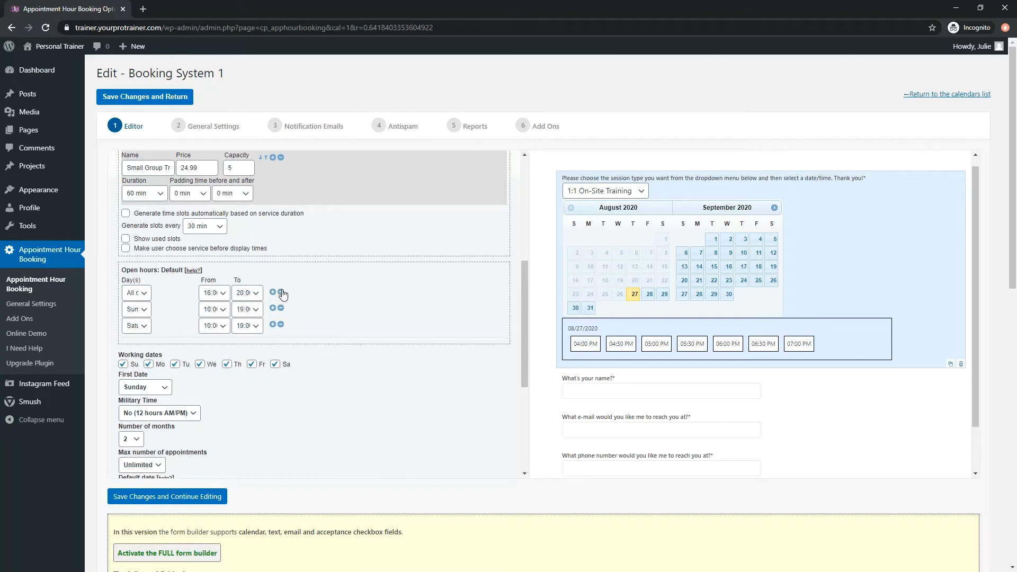
Read the Invalid Dates help on the format for single dates and date intervals, and close it.
scroll(180, 392, down, 5)
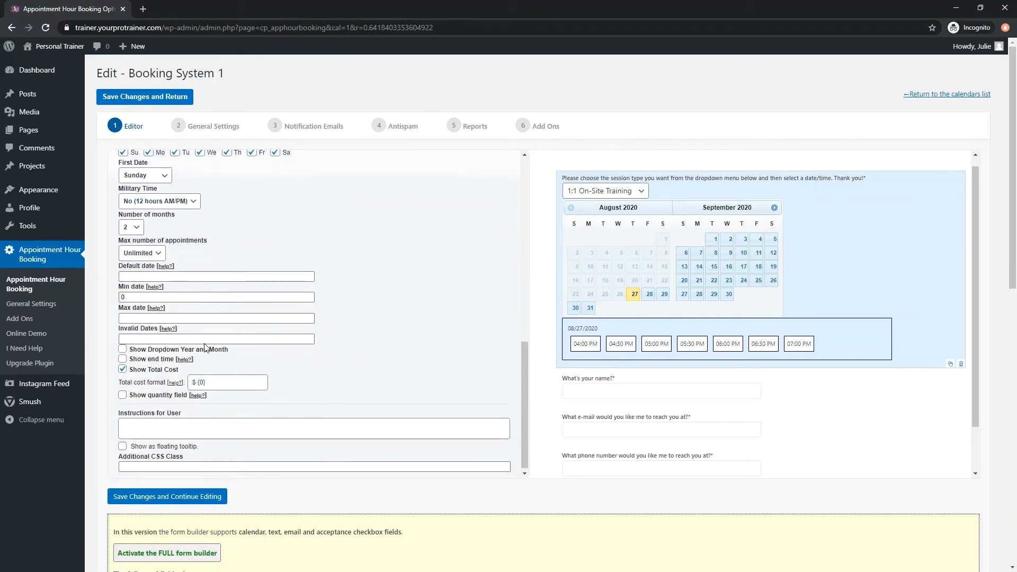
scroll(204, 347, up, 2)
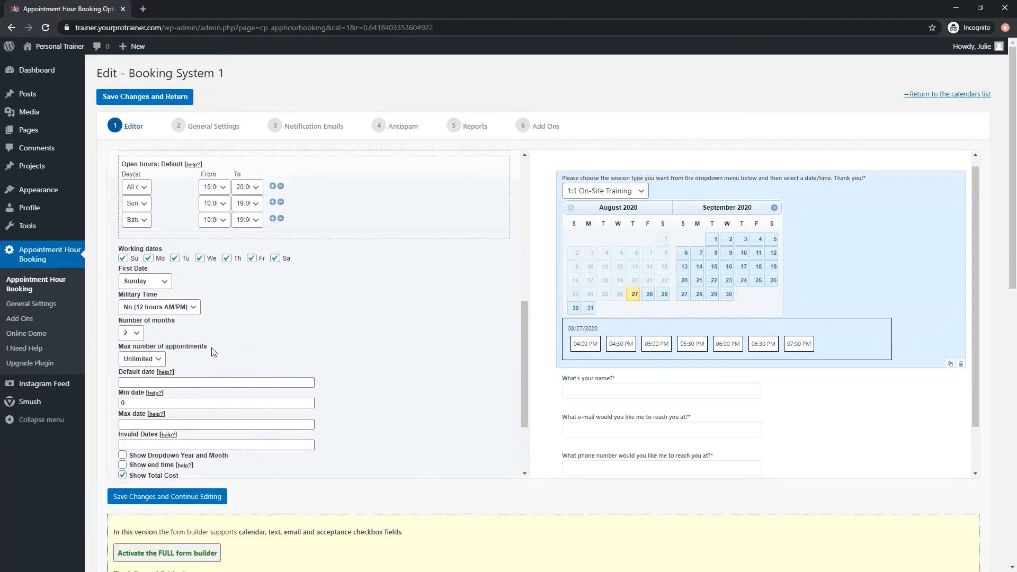
click(168, 434)
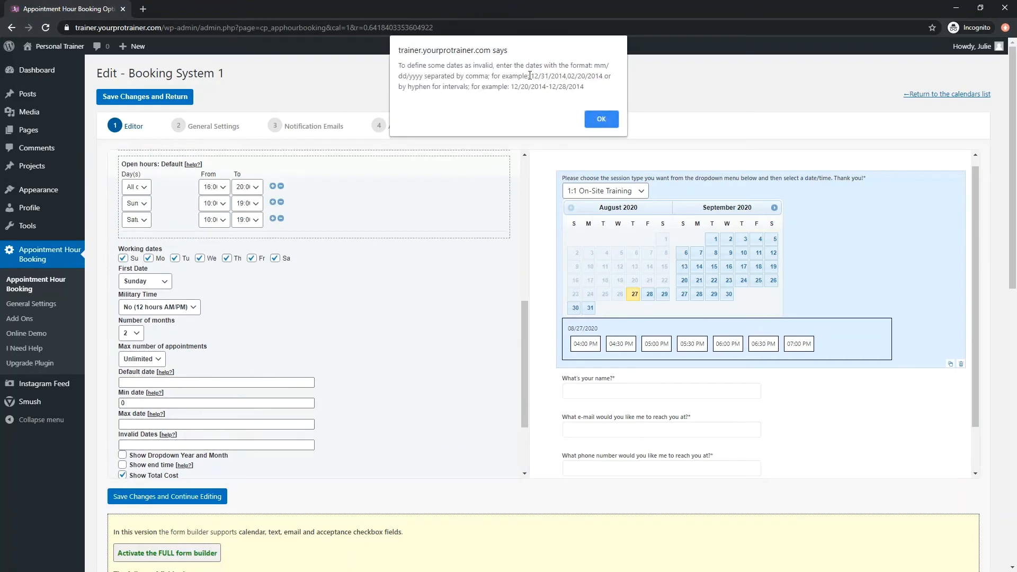
drag(530, 75, 561, 76)
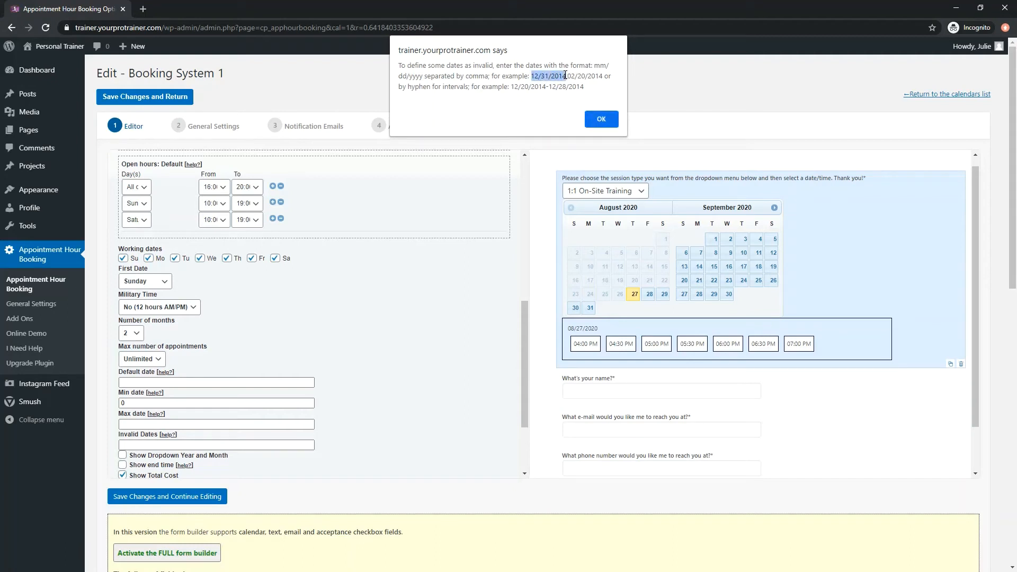
click(543, 76)
drag(523, 87, 545, 85)
click(546, 85)
drag(549, 85, 584, 87)
click(584, 88)
click(600, 118)
Enter "sample instructions text" as the appointment field's instructions for the user, and clear it.
scroll(411, 357, down, 3)
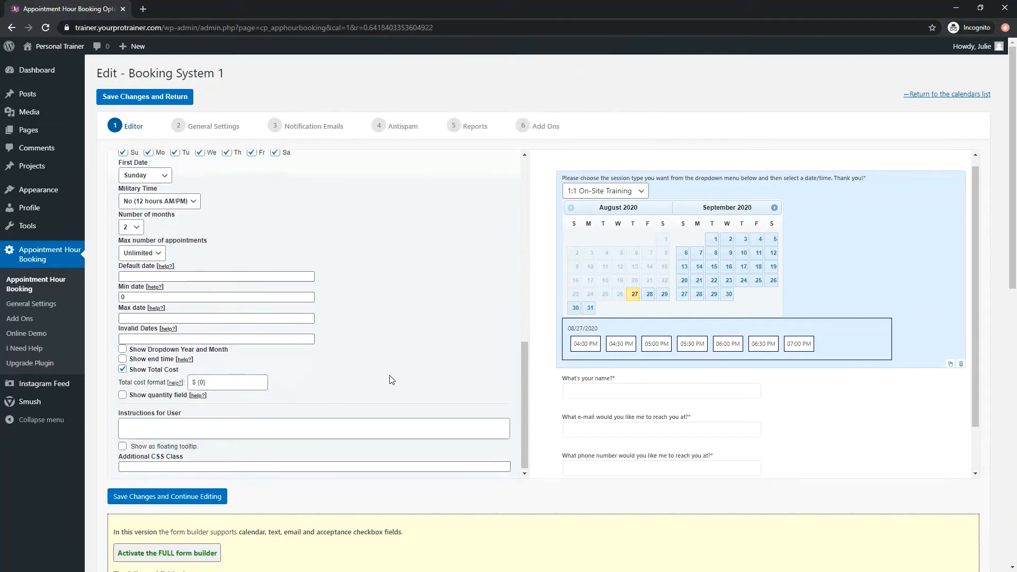
click(282, 423)
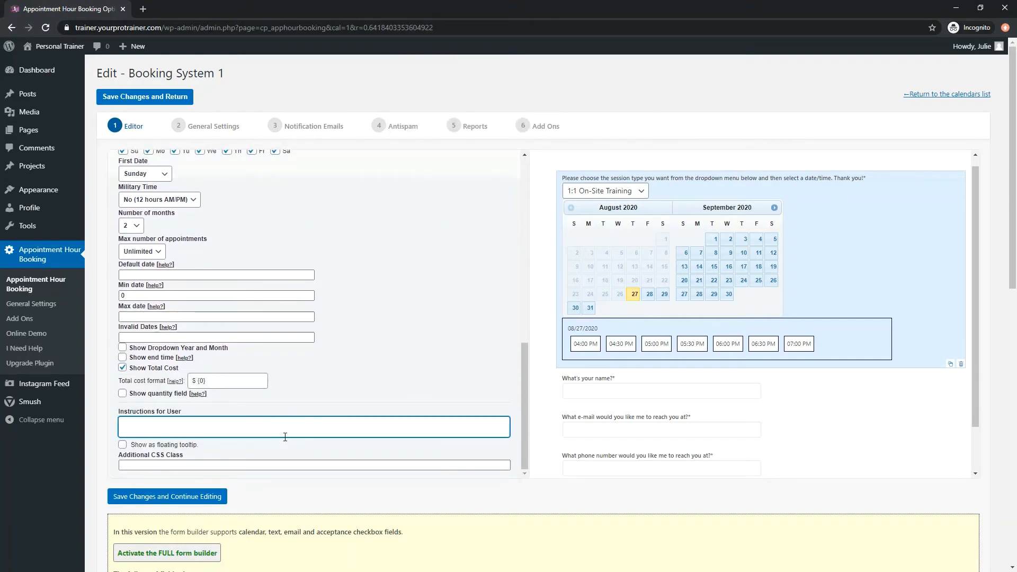
text(sample instructions text)
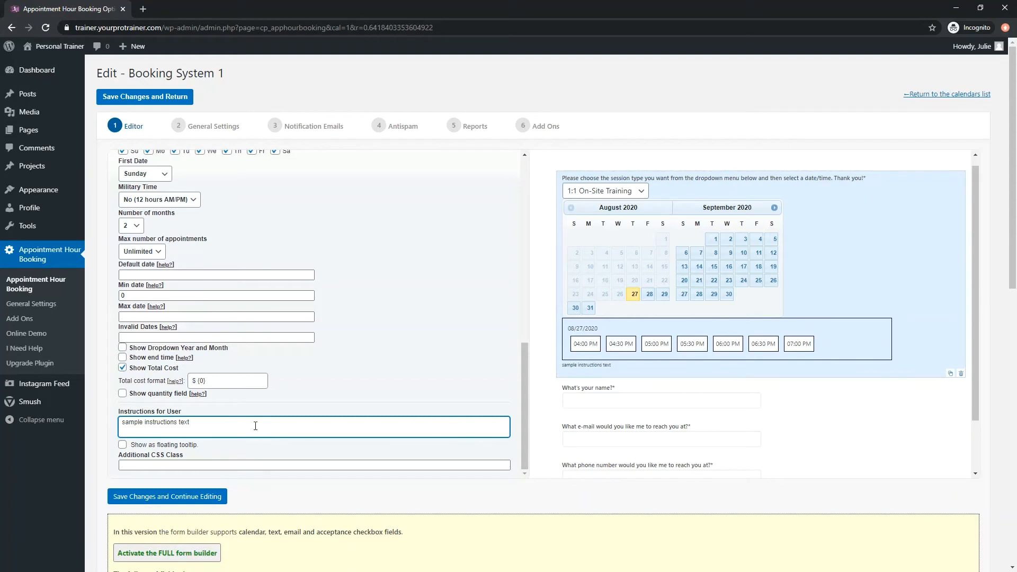
drag(255, 426, 117, 424)
key(BackSpace)
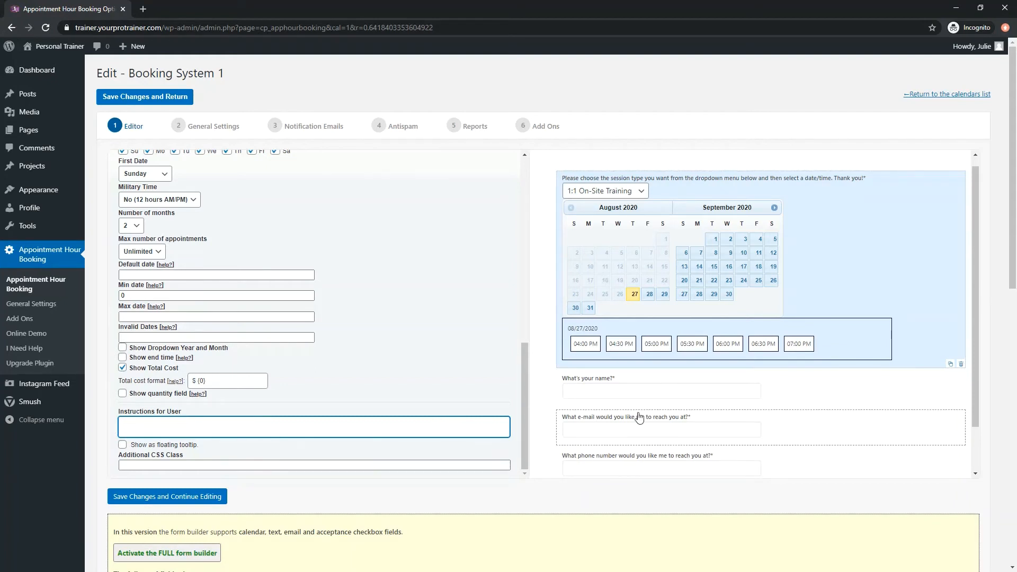
Change the name field's label to "What's your full name?" and restore it to "What's your name?".
click(640, 398)
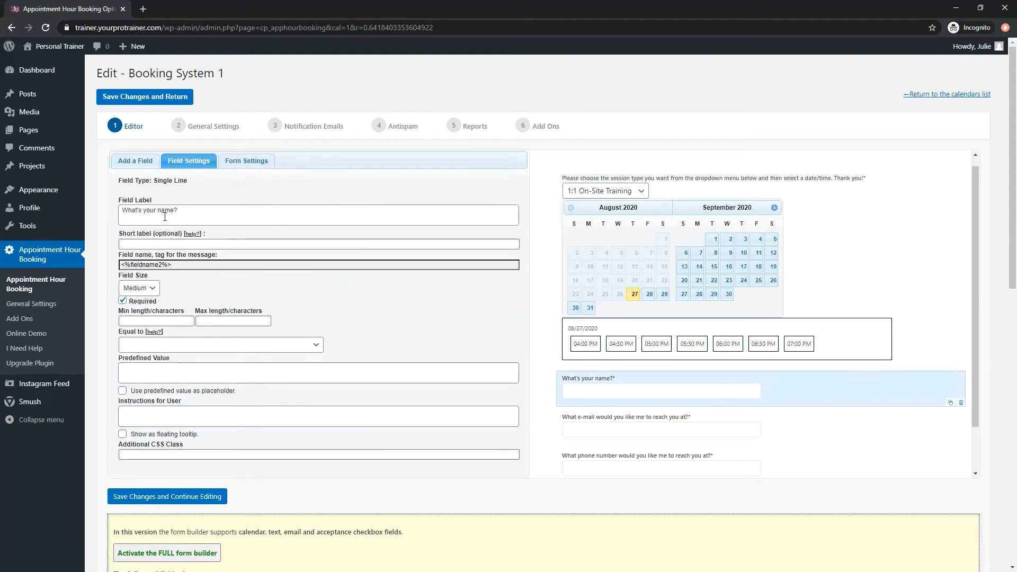
click(165, 215)
text(full)
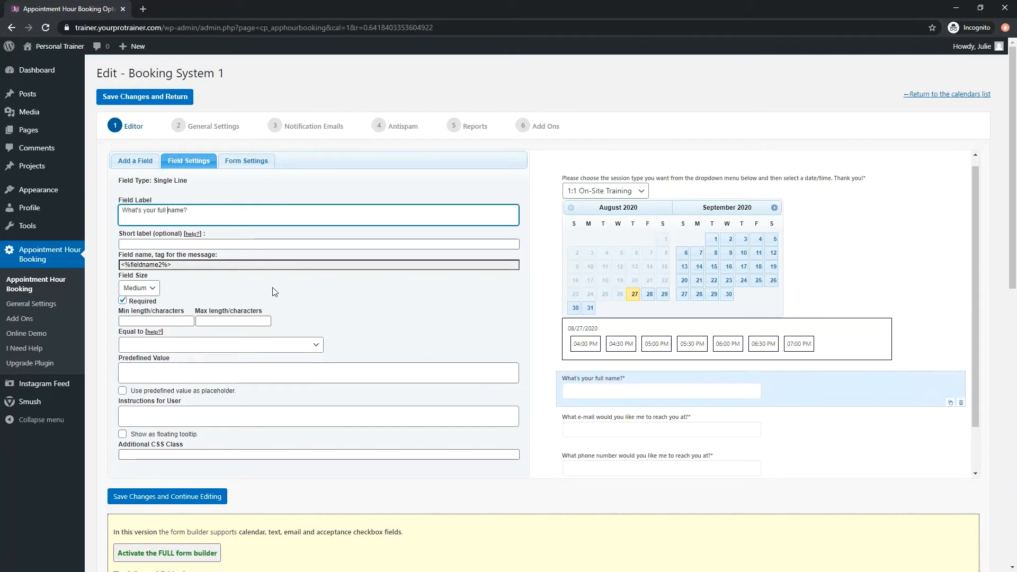
key(BackSpace)
key(BackSpace)
key(BackSpace)
key(BackSpace)
key(BackSpace)
Add an Email field below the name field and delete it from the form.
click(133, 162)
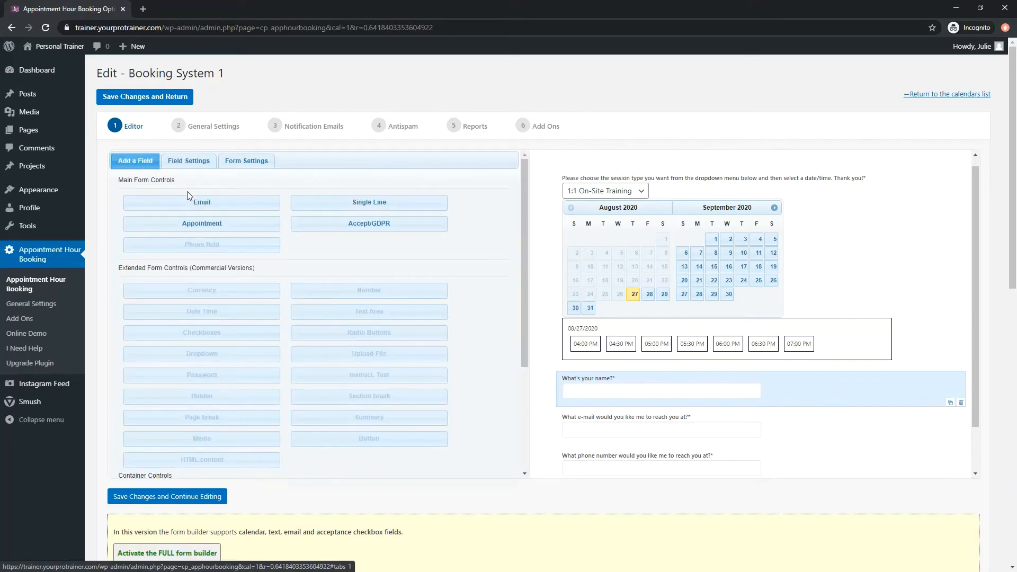
click(275, 203)
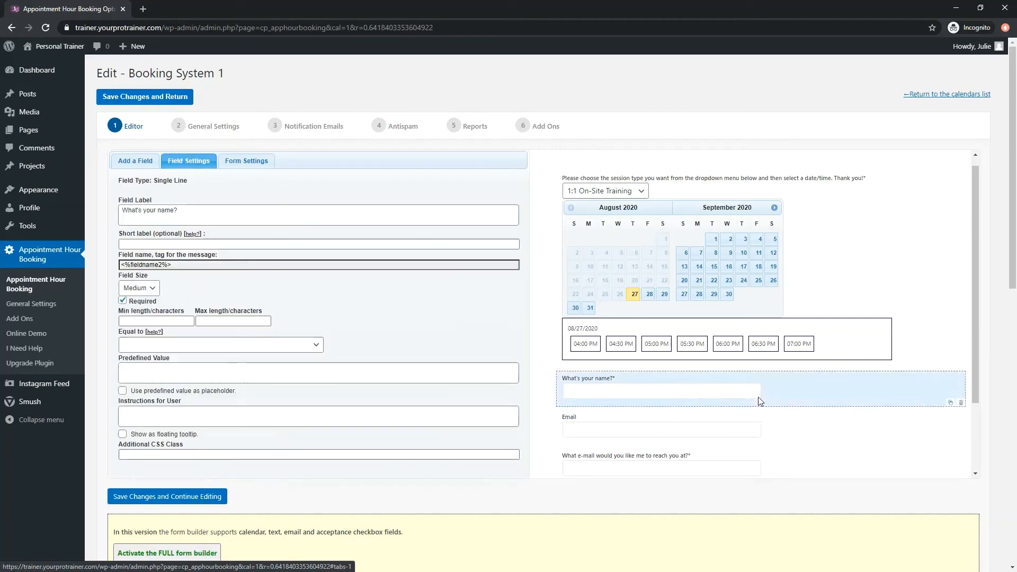
click(758, 424)
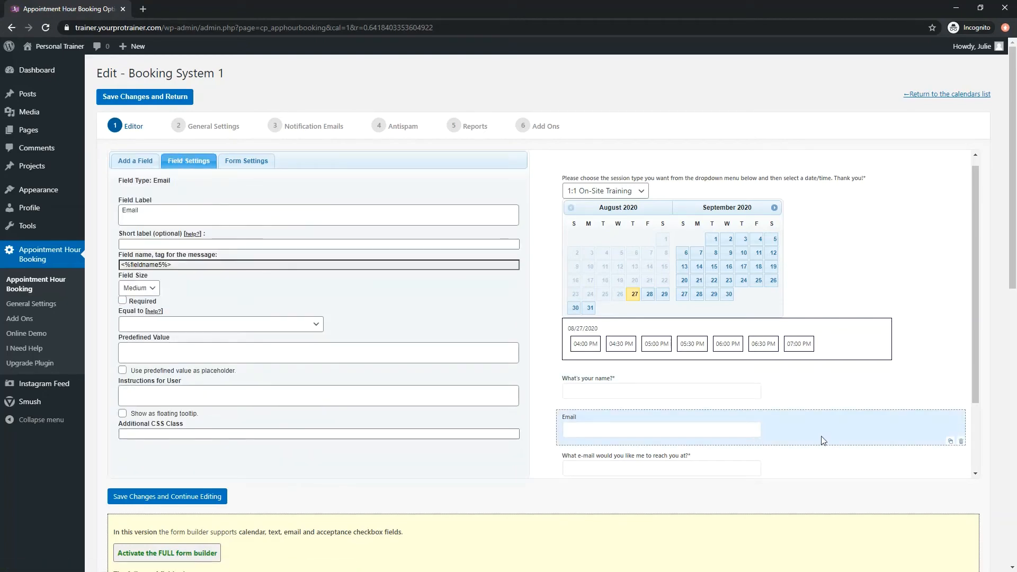
click(961, 443)
Save the Booking System 1 form changes and return to the calendars list.
scroll(861, 443, down, 1)
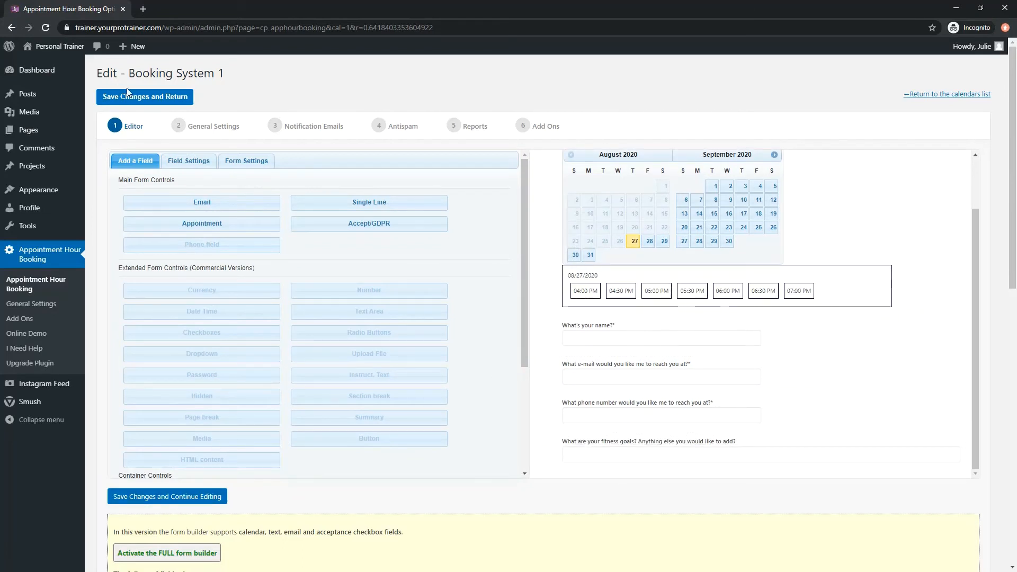
click(155, 99)
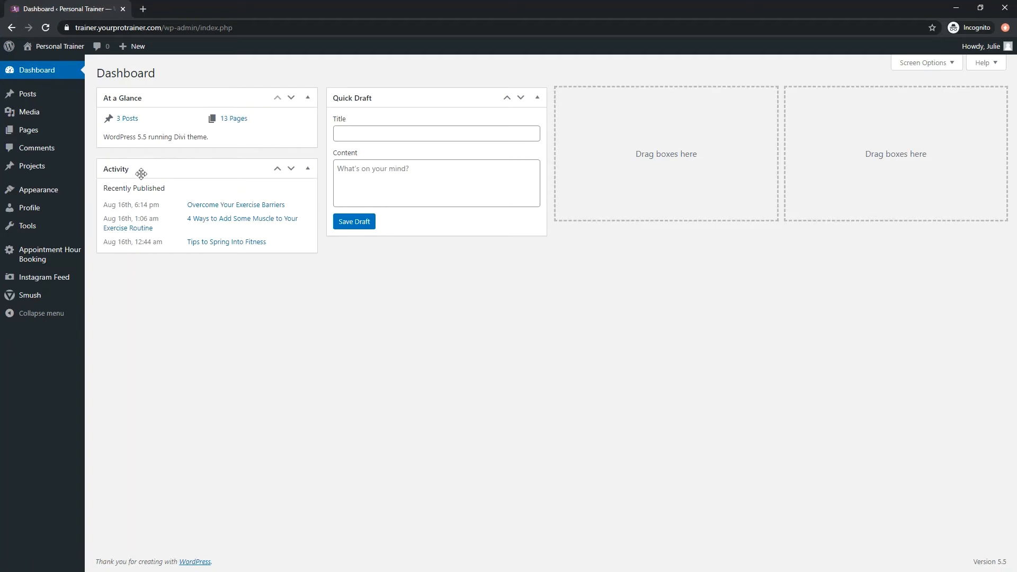
Open Booking System 1 for editing from the Appointment Hour Booking calendars list and show its Notification Emails settings.
click(38, 257)
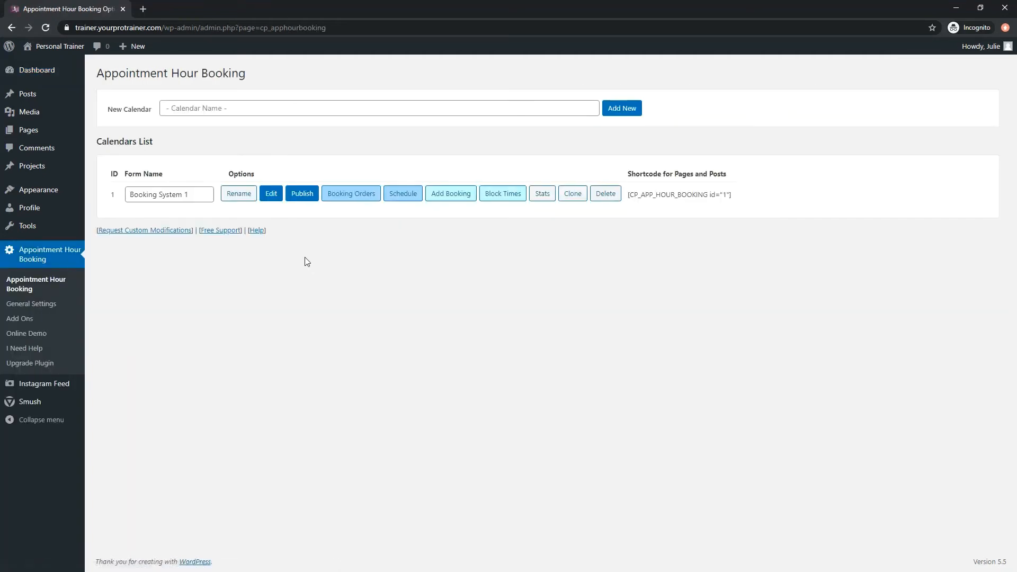
click(271, 193)
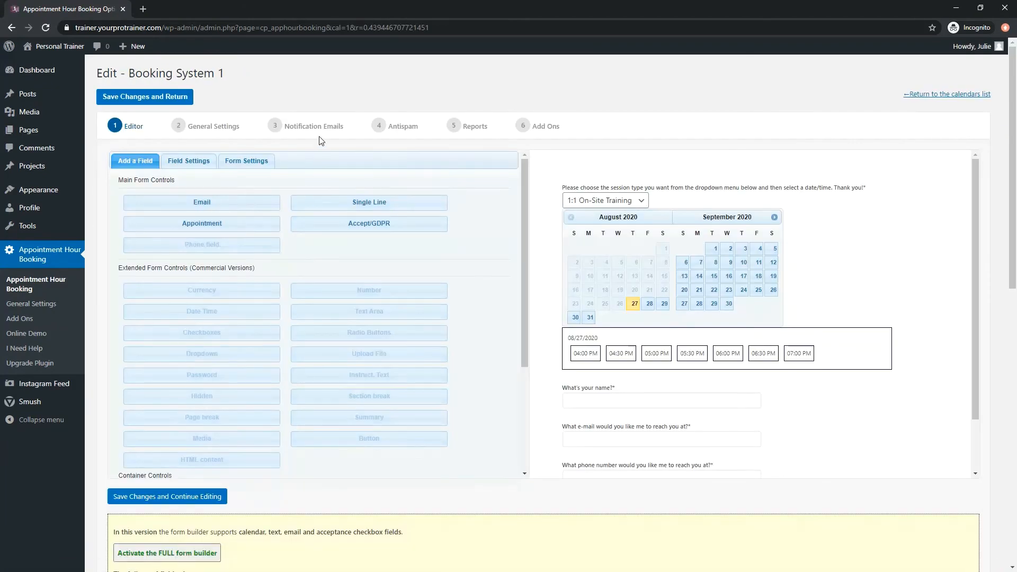
click(320, 132)
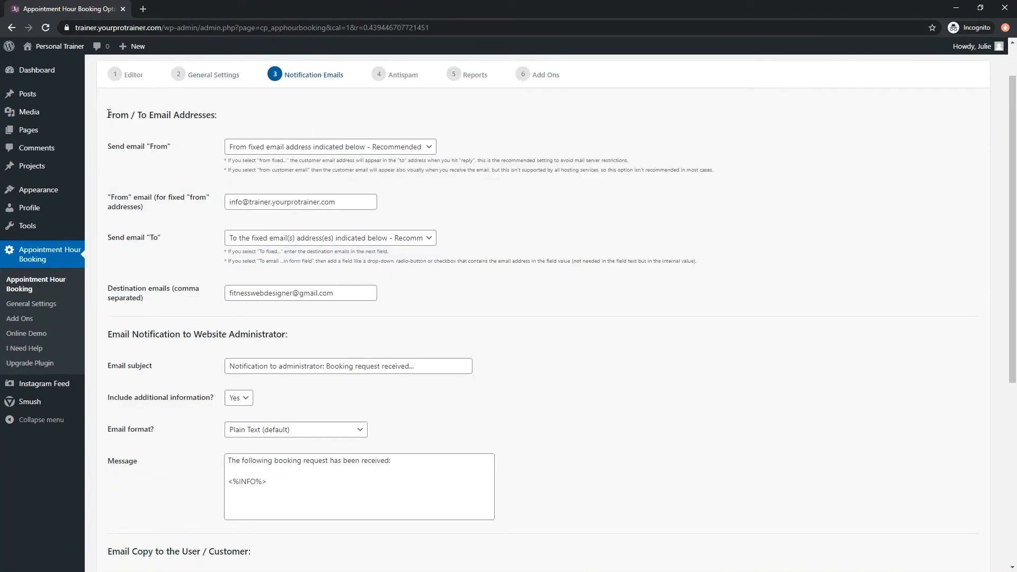
Examine the From / To Email Addresses section, including the destination emails and the fixed "From" email.
drag(108, 113, 394, 306)
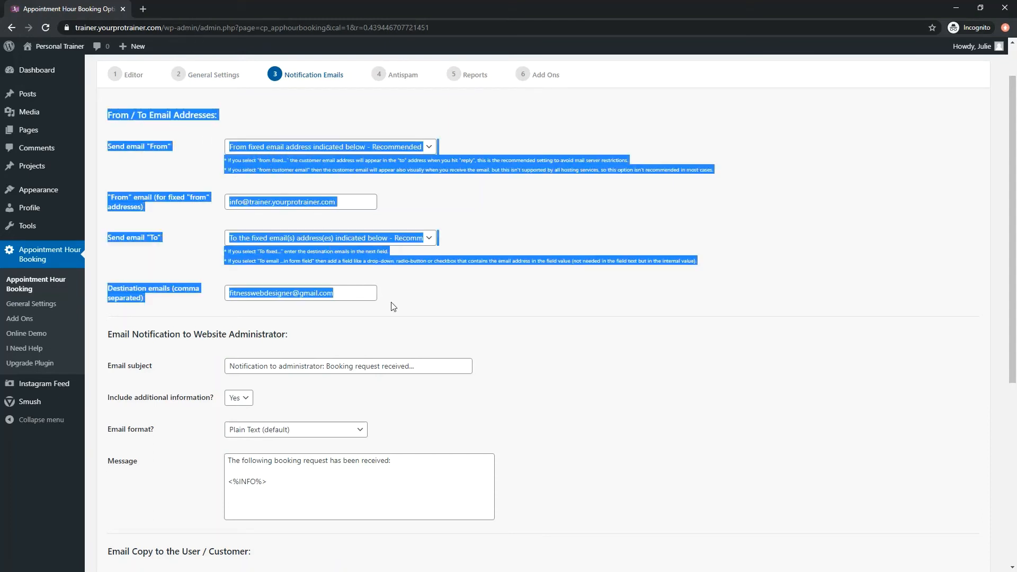
click(160, 219)
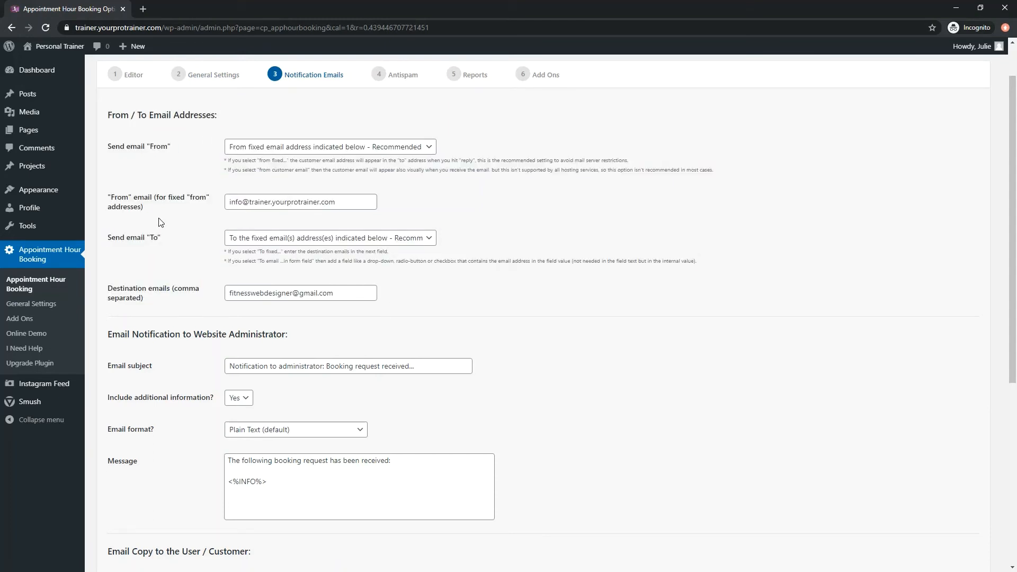
drag(106, 287, 165, 295)
click(164, 295)
double_click(164, 289)
click(343, 294)
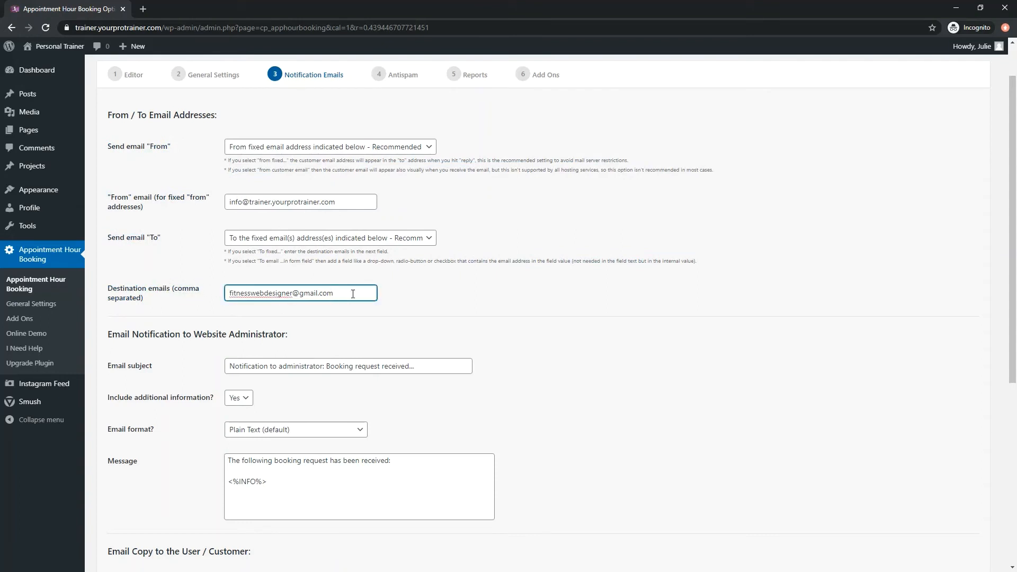
drag(117, 194, 151, 199)
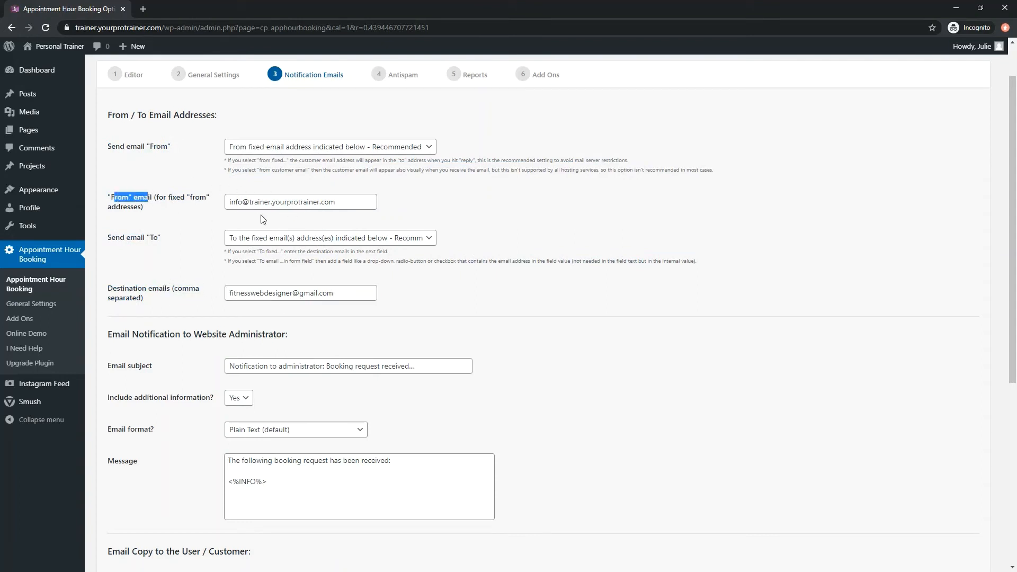
drag(338, 202, 229, 201)
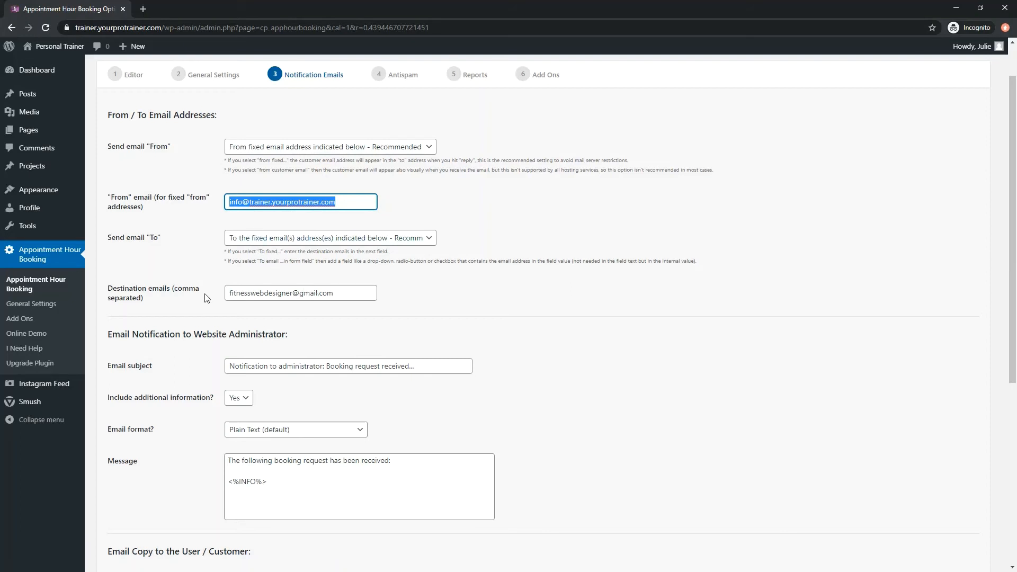
Add a second, comma-separated e-mail address to the destination emails for booking notifications.
click(187, 296)
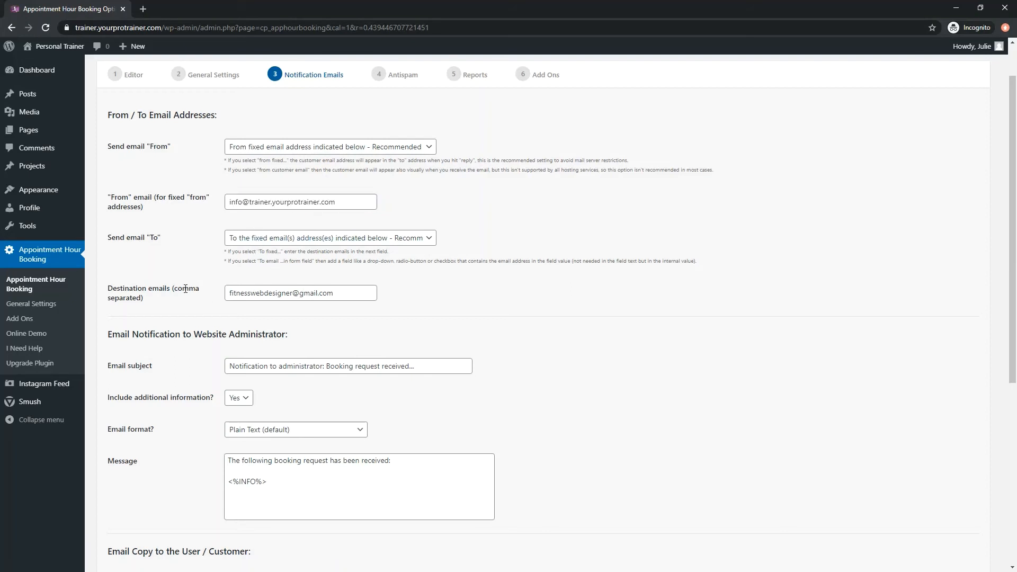
click(339, 296)
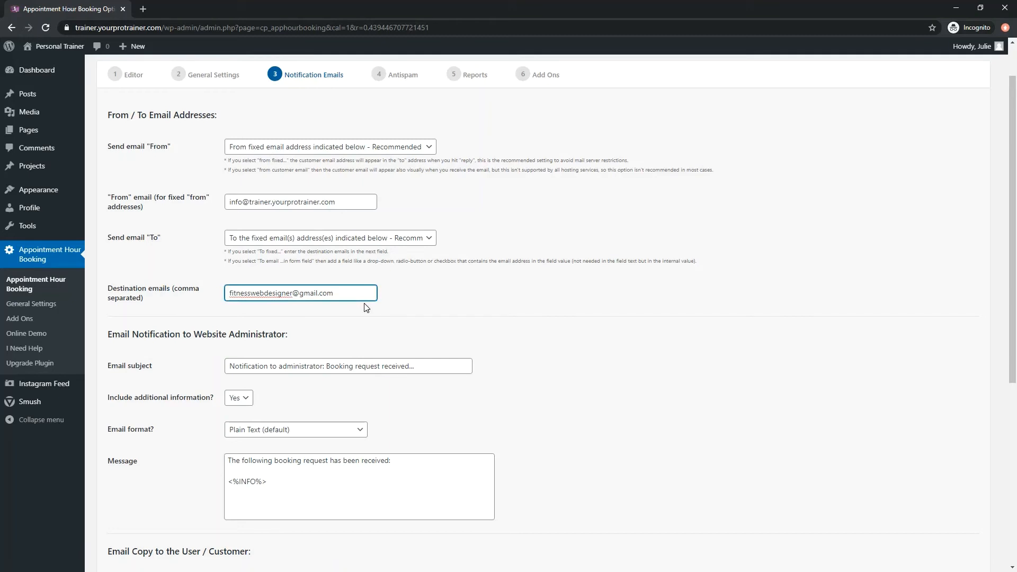
text(, youremail@gmail.com)
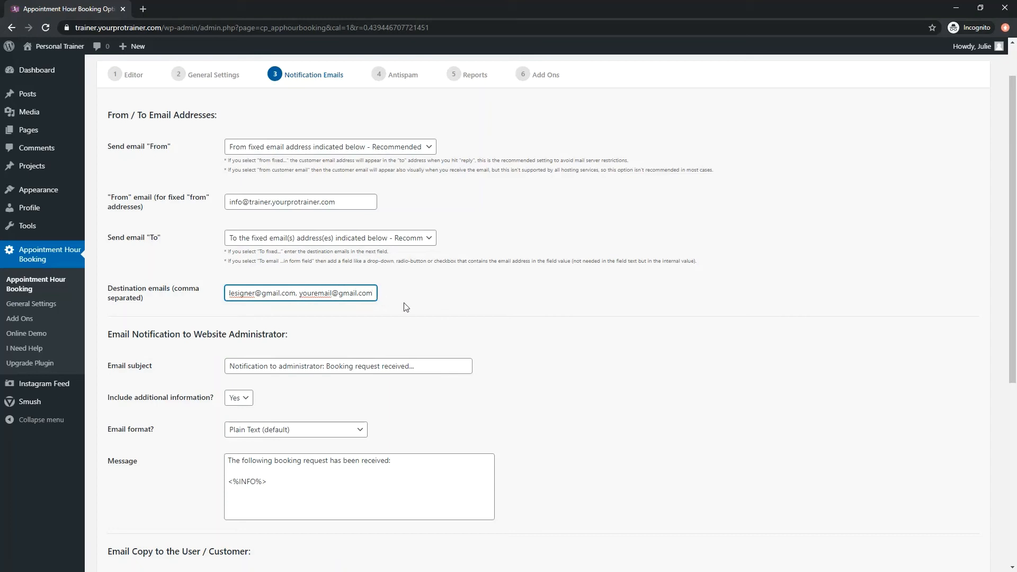
Examine the administrator notification and the customer's email copy, including their messages and the <%INFO%> tag.
scroll(353, 265, down, 2)
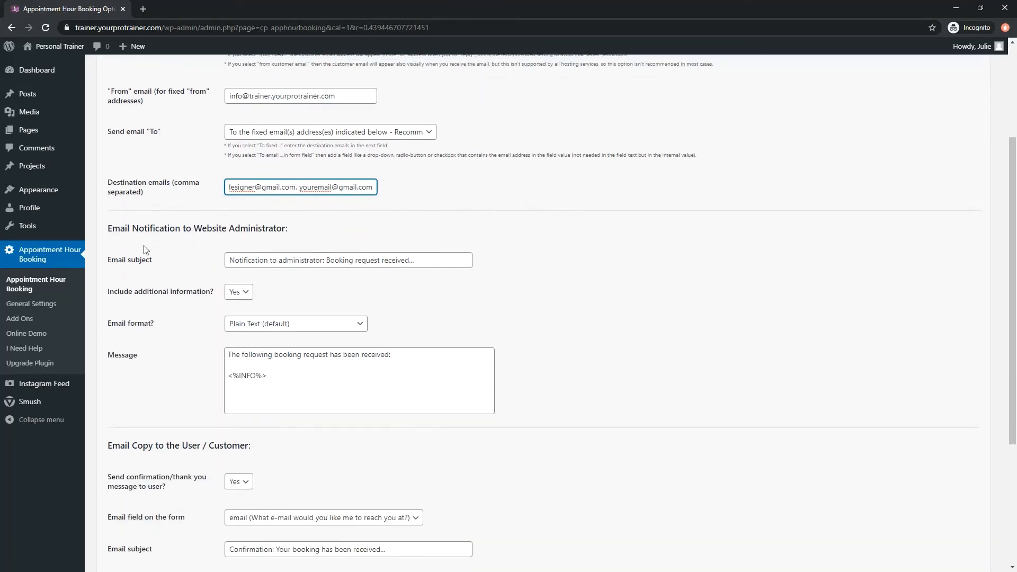
drag(113, 233, 294, 242)
click(282, 239)
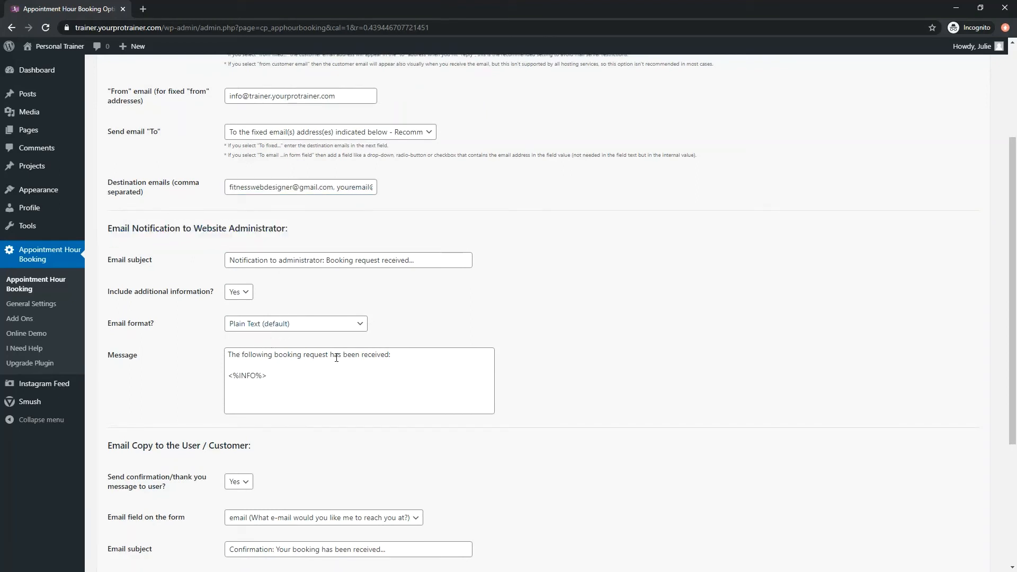
drag(285, 375, 230, 375)
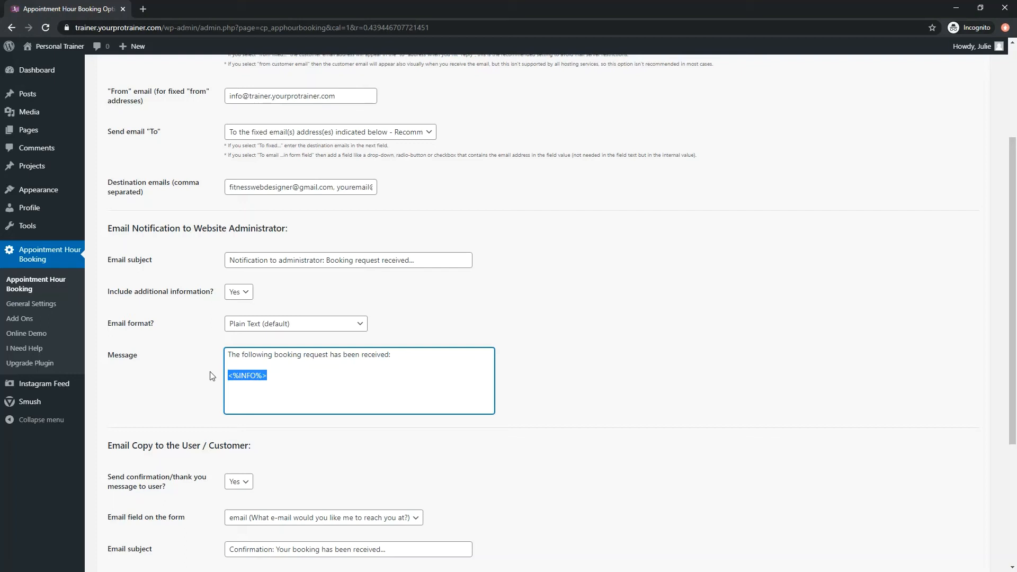
scroll(212, 376, down, 4)
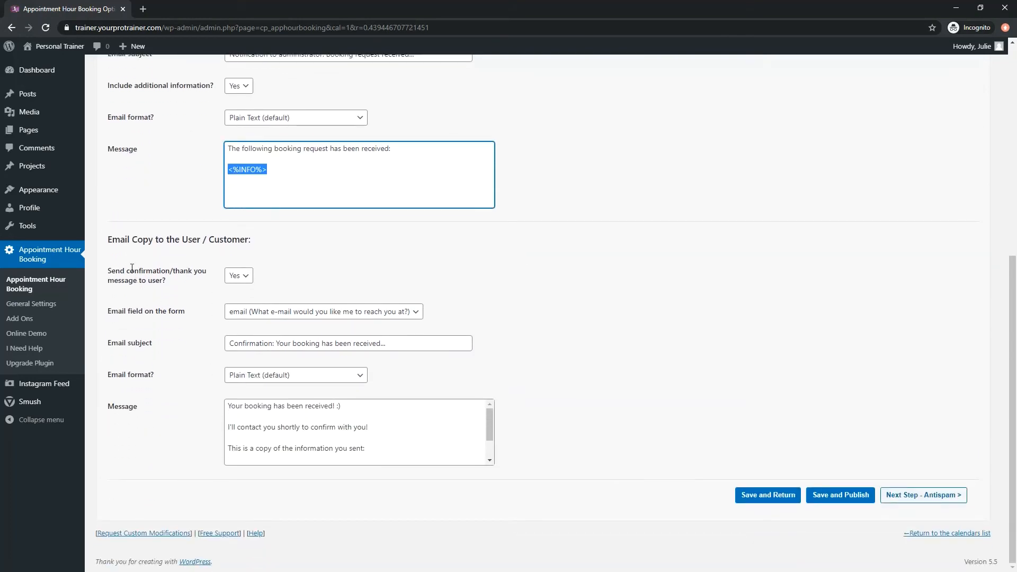
drag(112, 240, 253, 254)
click(252, 253)
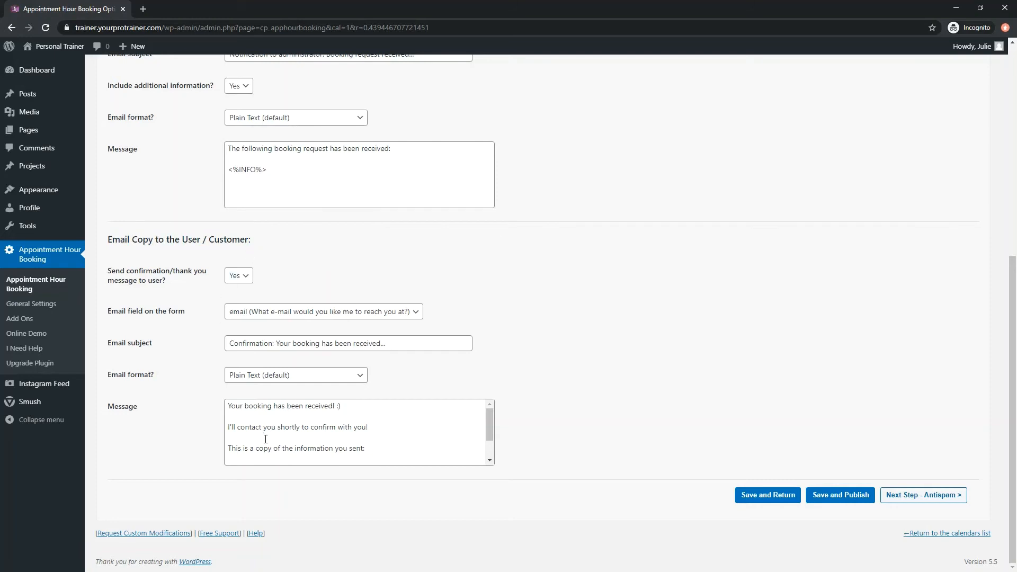
click(407, 440)
scroll(407, 440, down, 1)
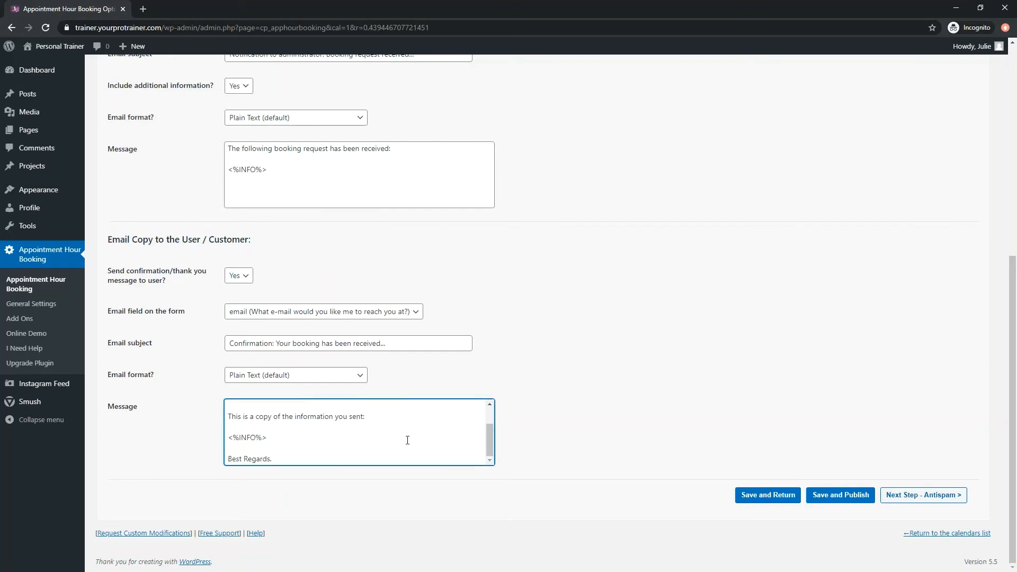
drag(294, 443, 227, 438)
click(279, 443)
Save the notification email settings and open the publishing options for Booking System 1.
click(837, 501)
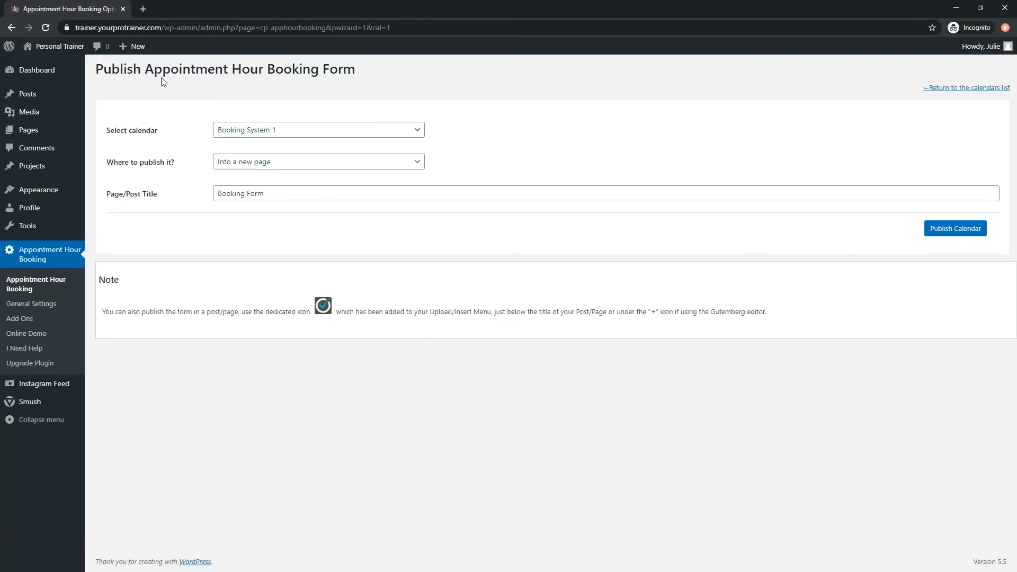
drag(101, 64, 363, 83)
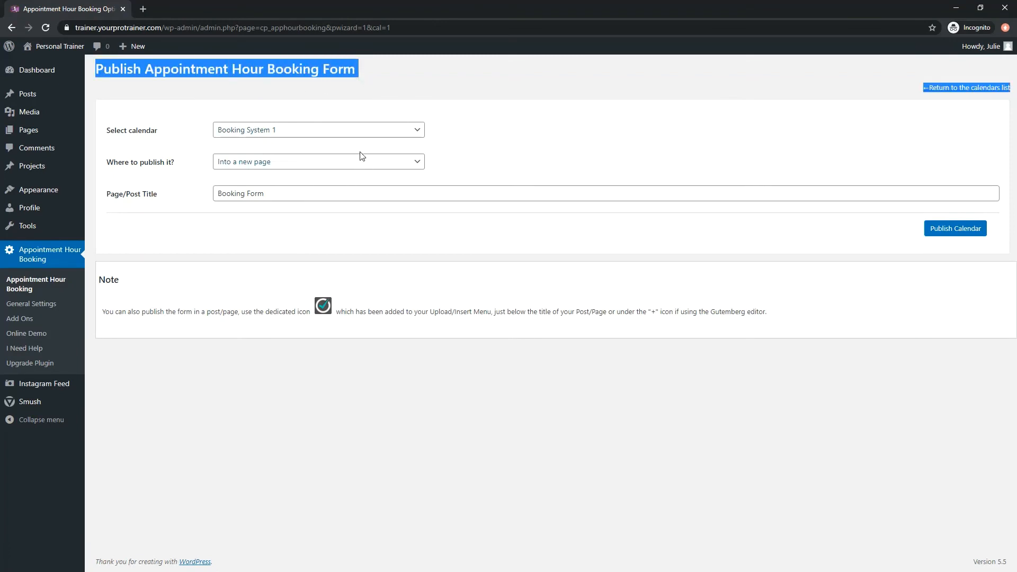
click(557, 144)
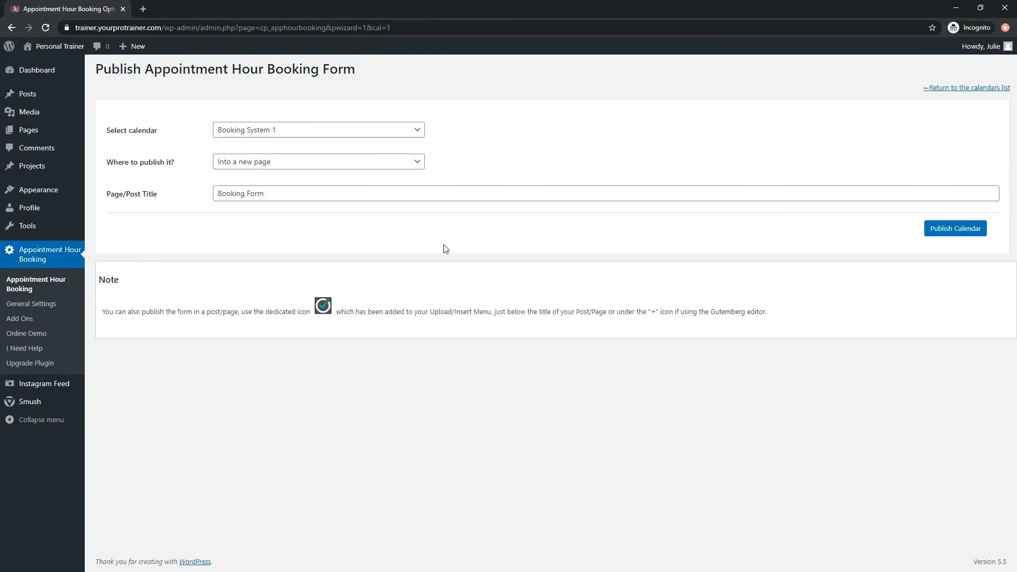
Return to the dashboard and open the Add Booking page for Booking System 1 from the calendars list.
click(50, 73)
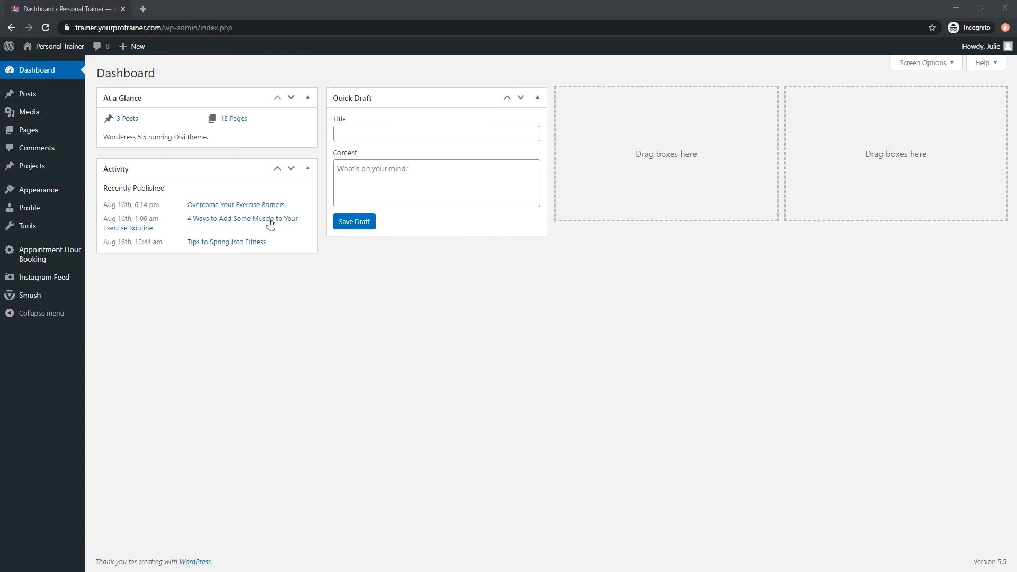
click(28, 259)
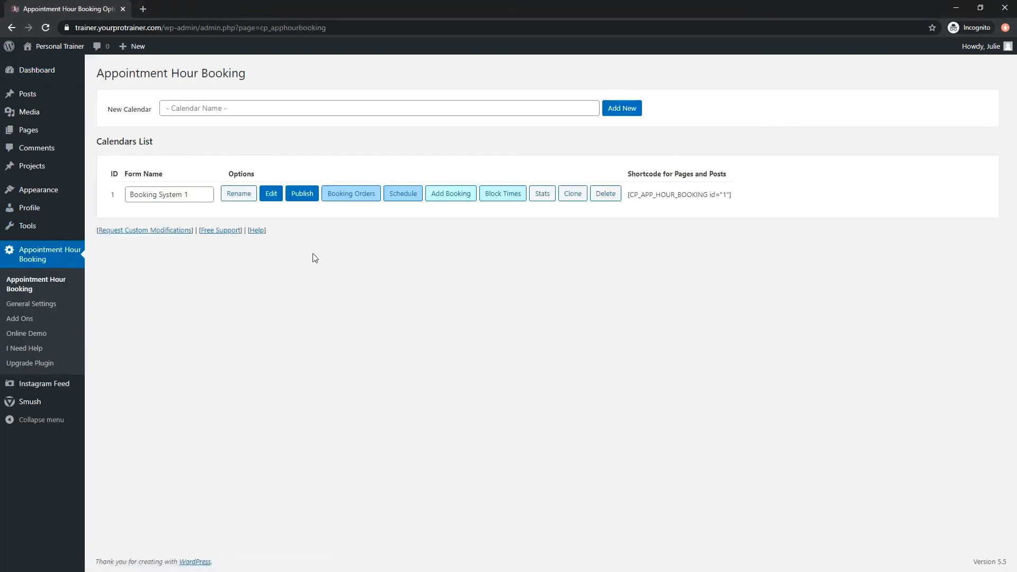
click(450, 194)
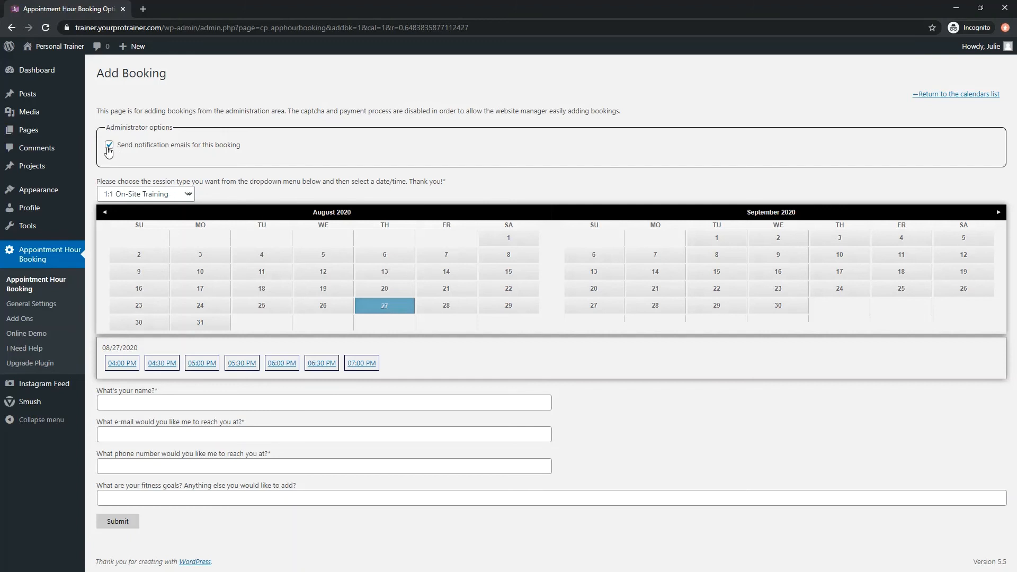
Fill in the new booking with the client's name, e-mail and phone number, and "tone up." as the fitness goal.
click(107, 149)
click(139, 398)
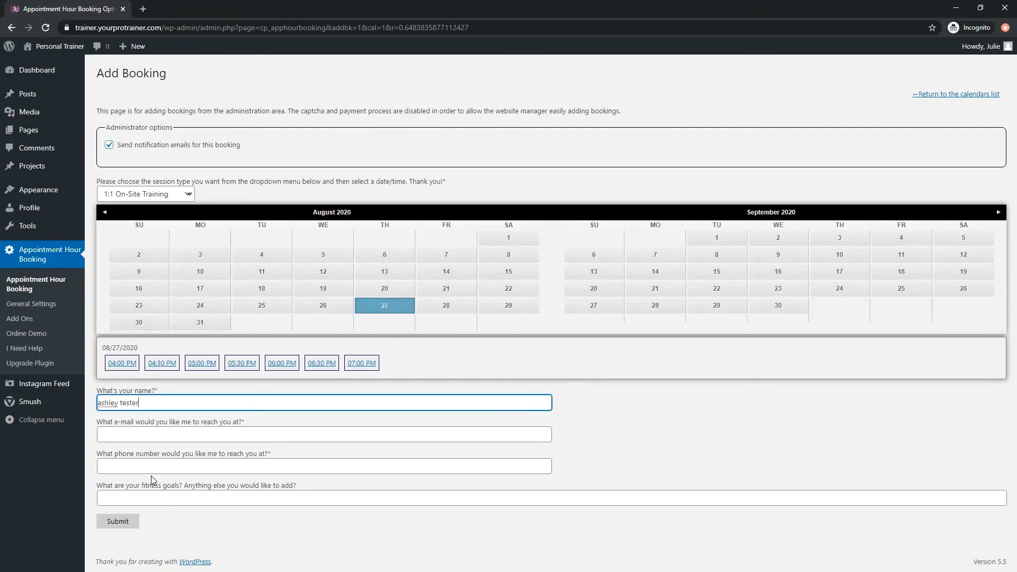
key(Tab)
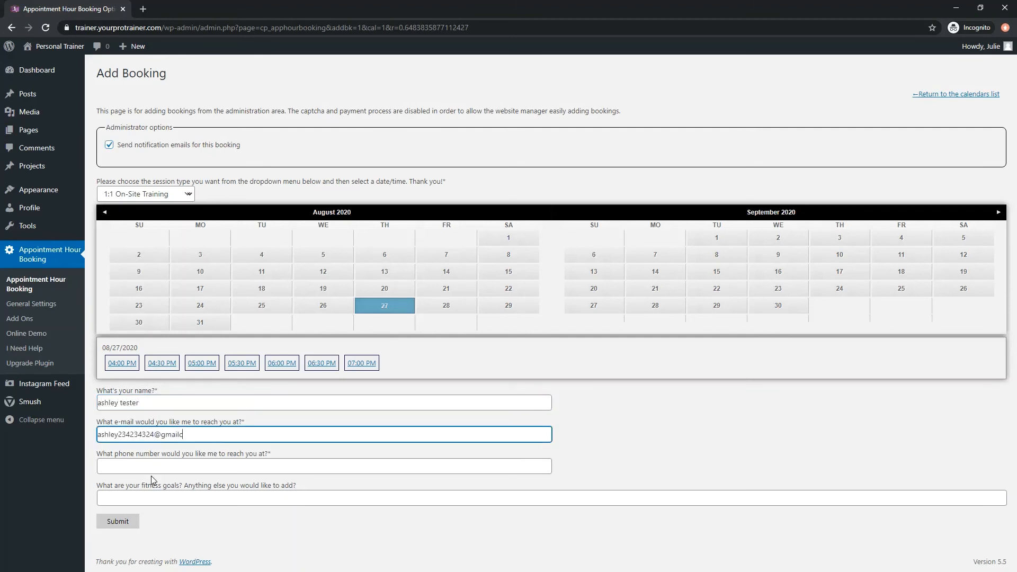
key(Tab)
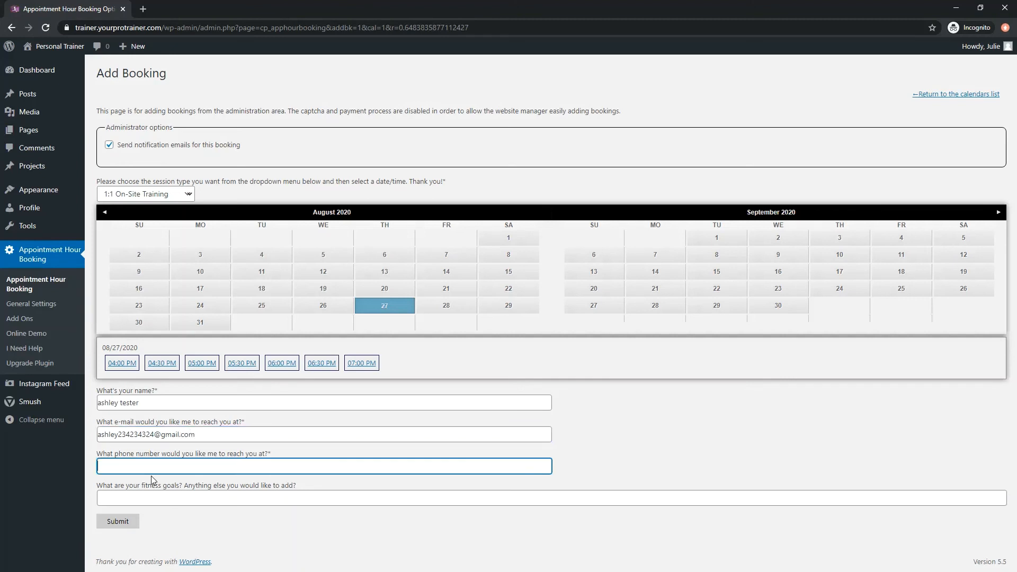
key(Tab)
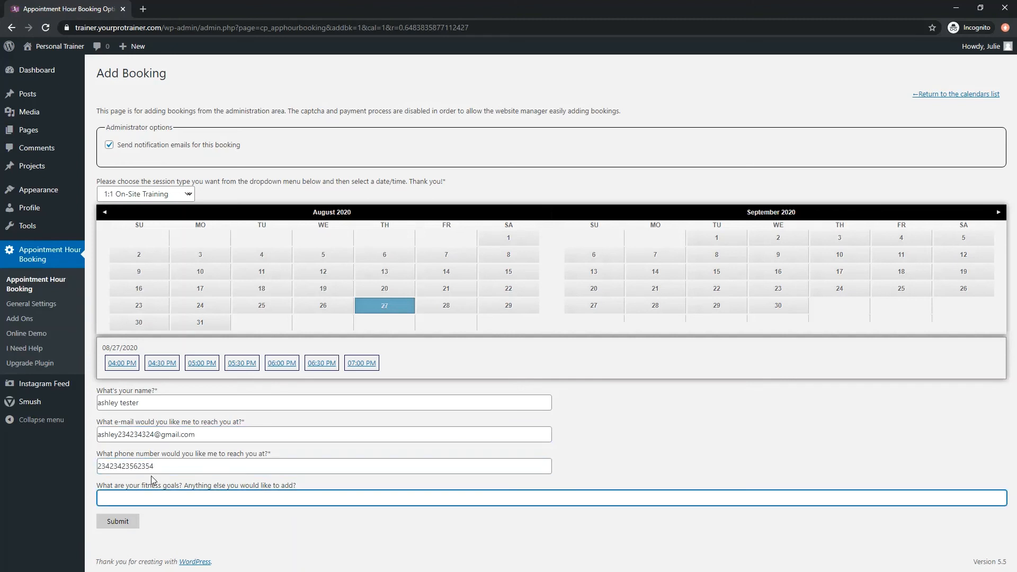
Choose the 04:30 PM slot on 08/27/2020 for 1:1 On-Site Training and submit the booking.
click(127, 524)
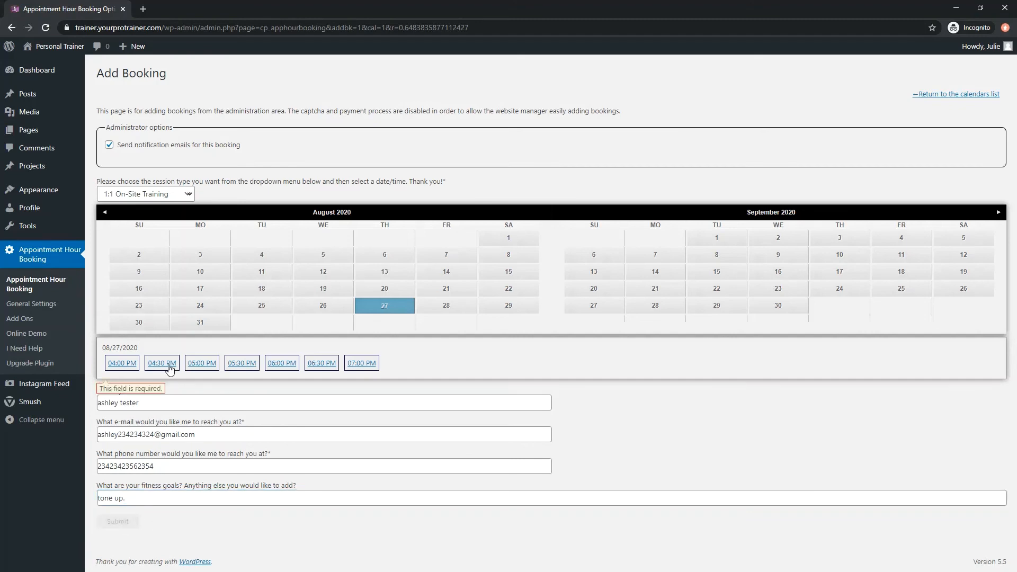
click(168, 368)
click(124, 539)
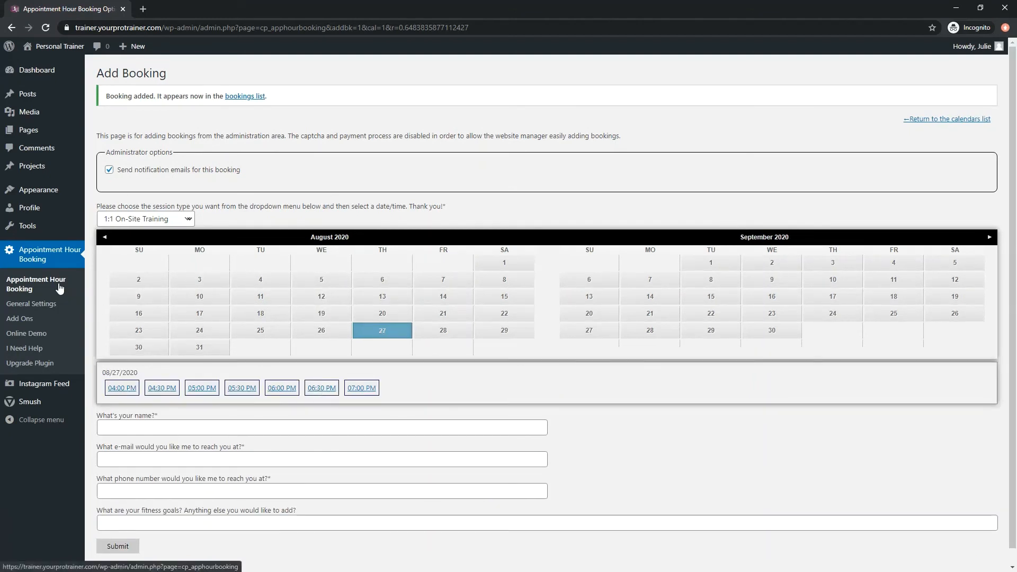
Open the Booking System 1 booking orders and update the newest booking's status to Approved.
click(59, 288)
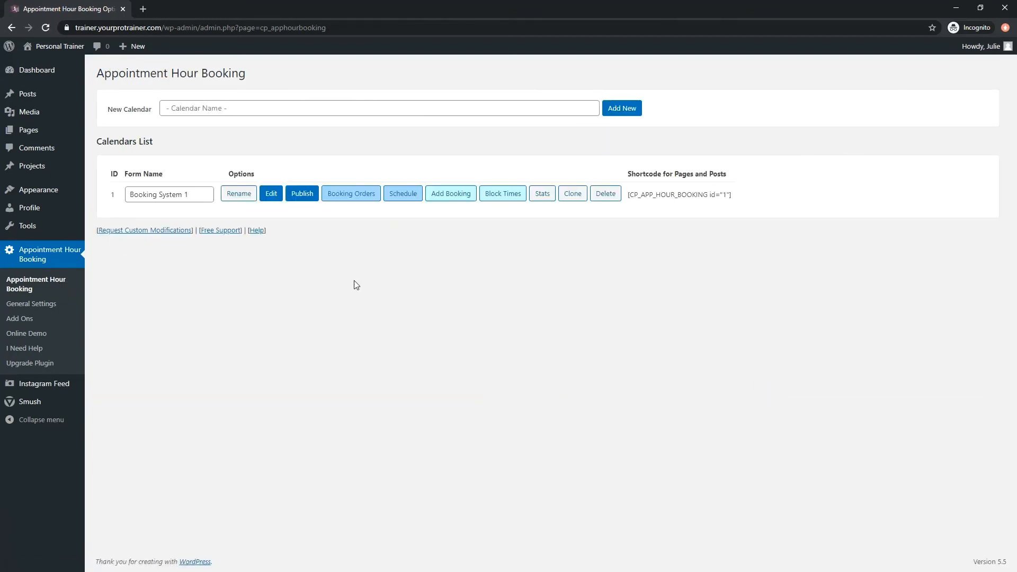
click(358, 193)
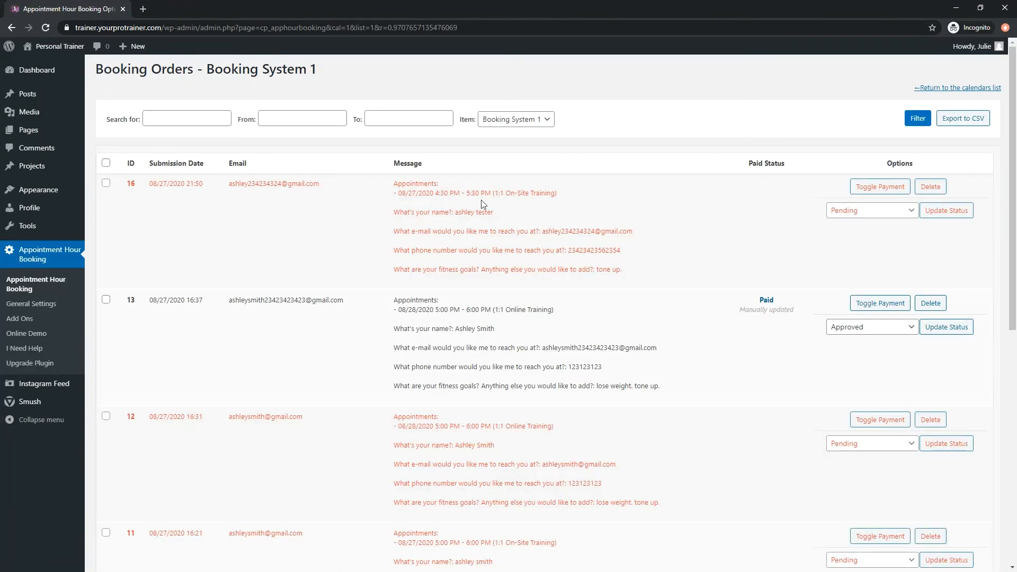
click(853, 212)
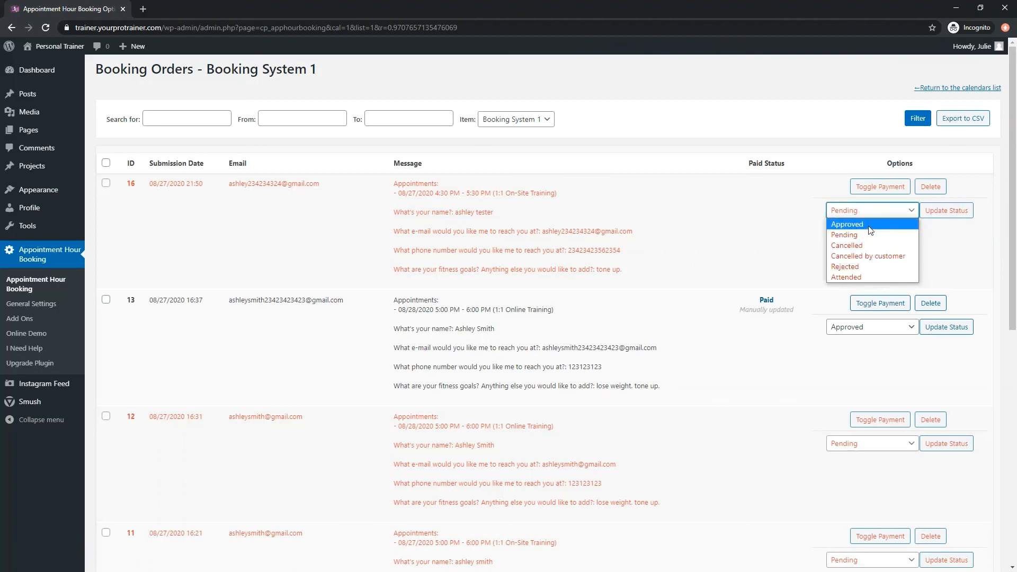
click(870, 225)
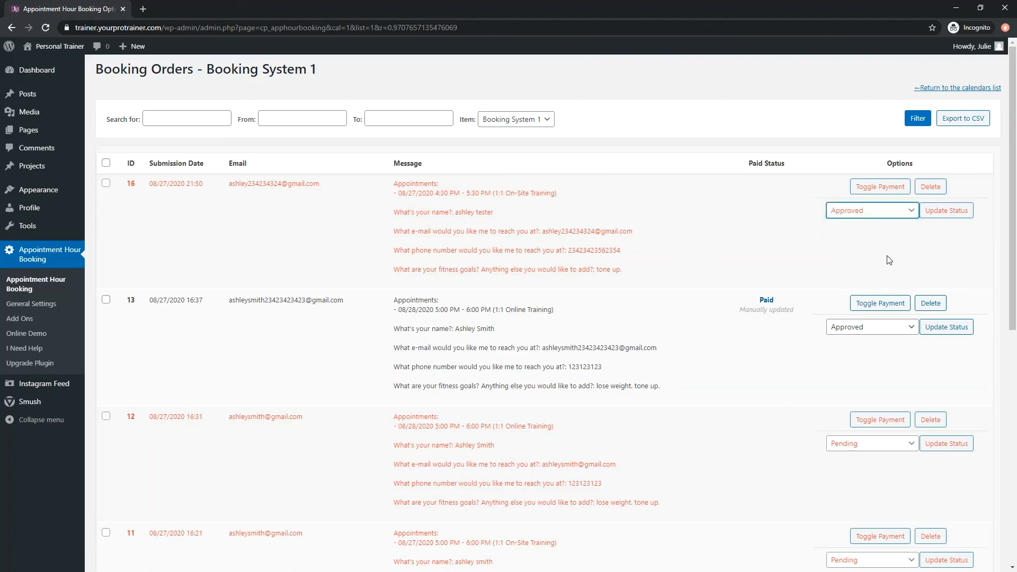
click(946, 211)
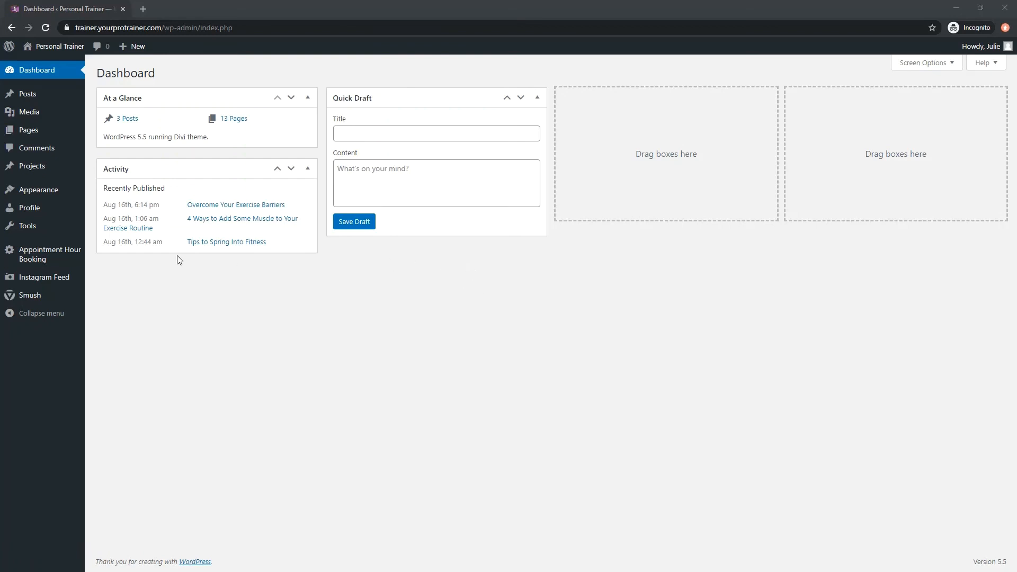
Open Block Times for Booking System 1 and set the session type to Small Group Training with a quantity of 2.
click(57, 258)
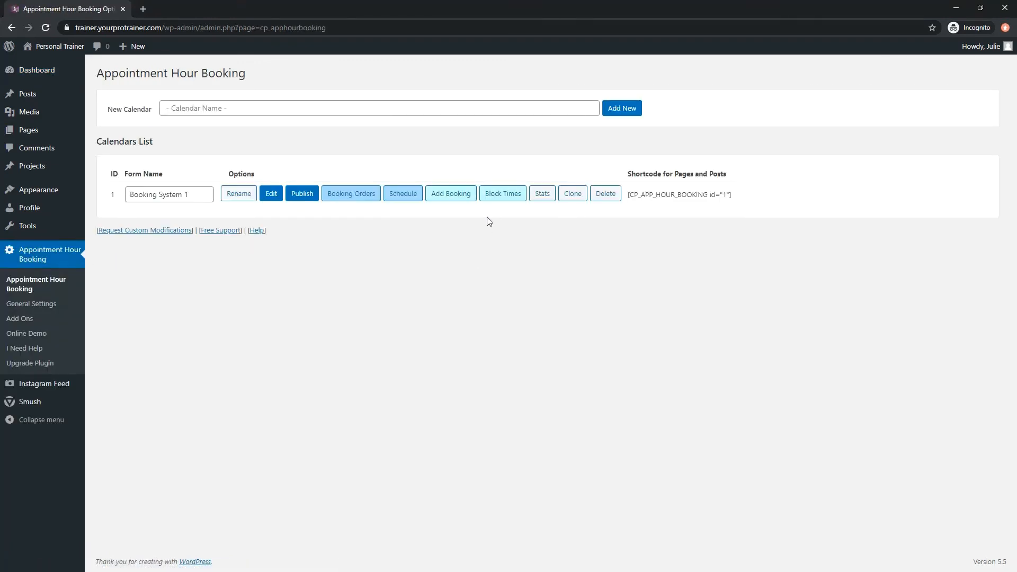
click(495, 202)
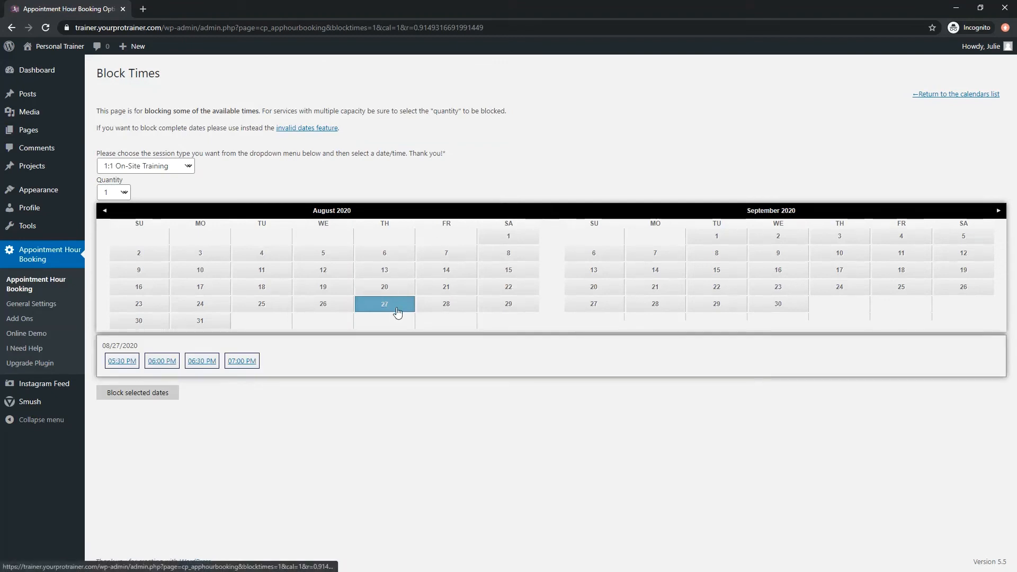
click(156, 166)
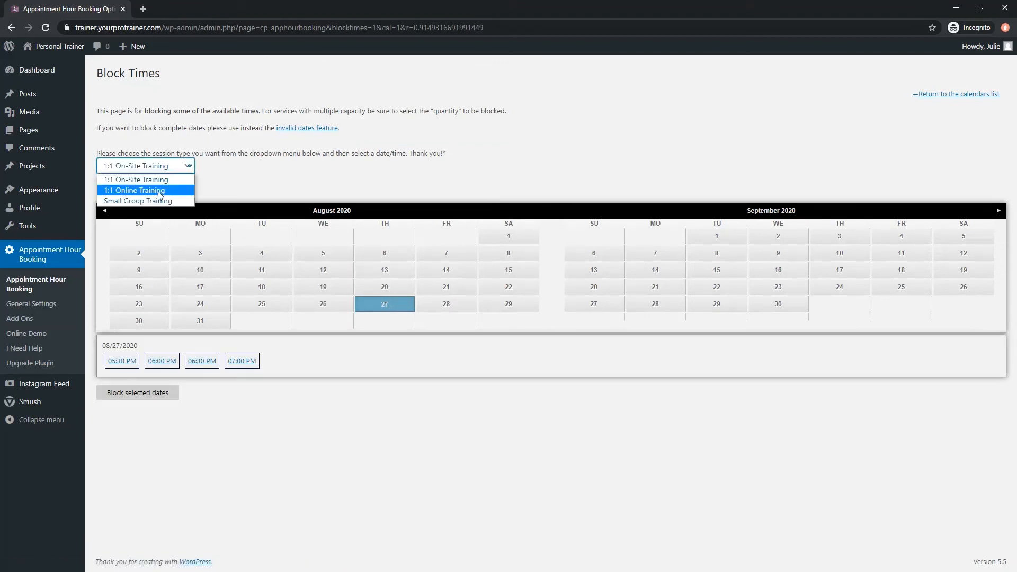
click(134, 201)
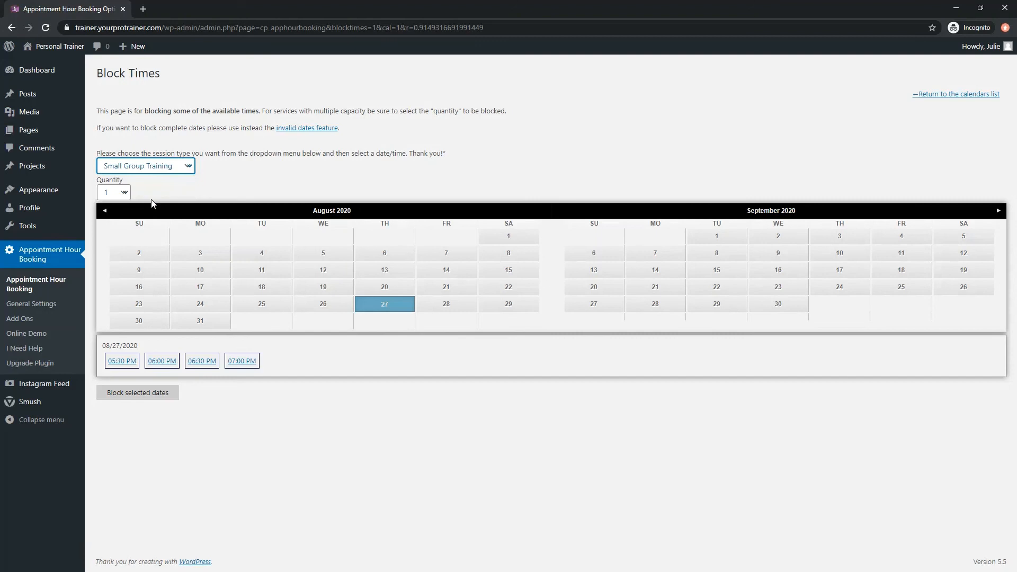
click(119, 197)
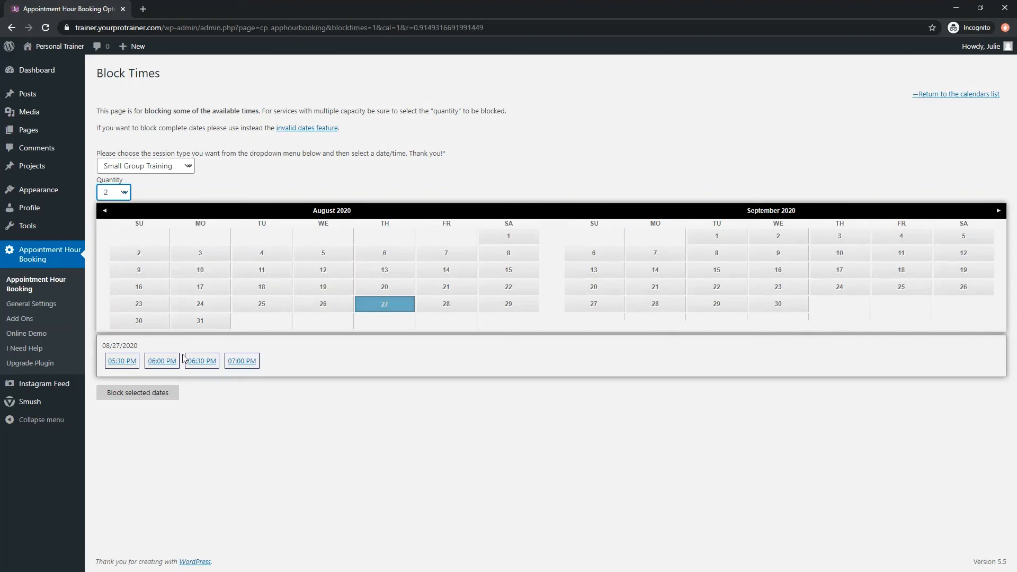
Block the 06:30 PM and 07:00 PM slots on 08/27/2020 and return to the calendars list.
click(201, 362)
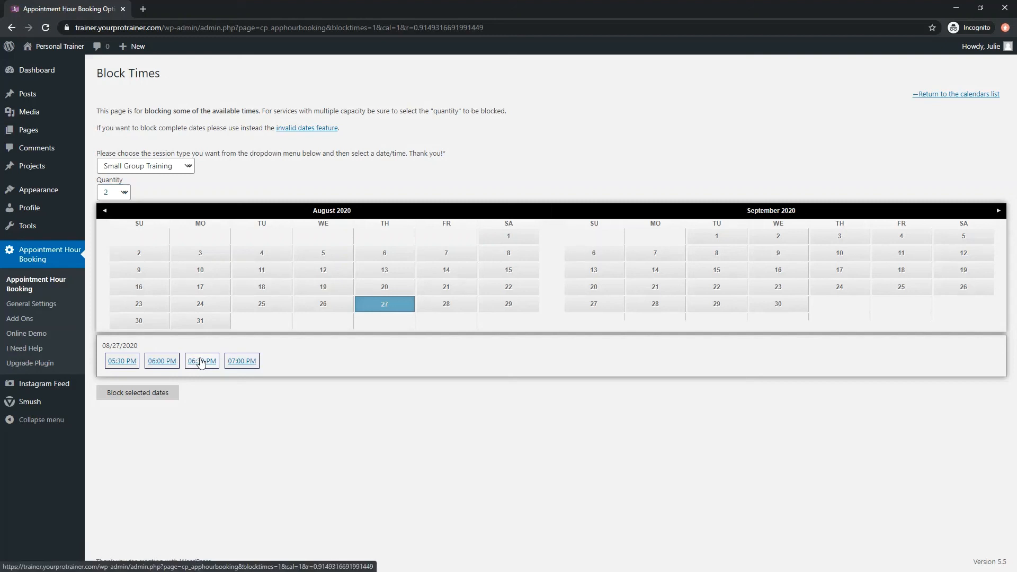
click(233, 363)
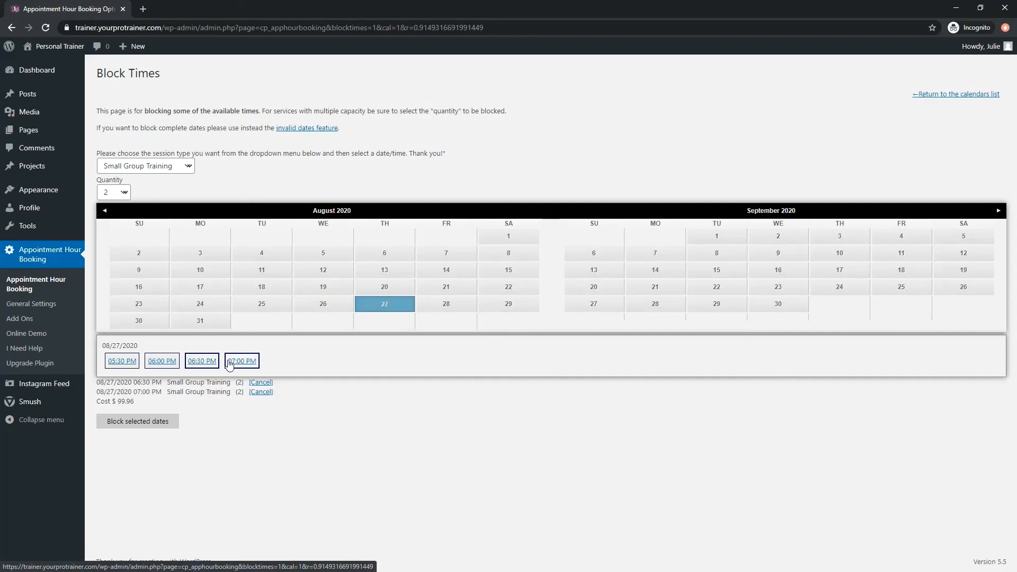
click(151, 422)
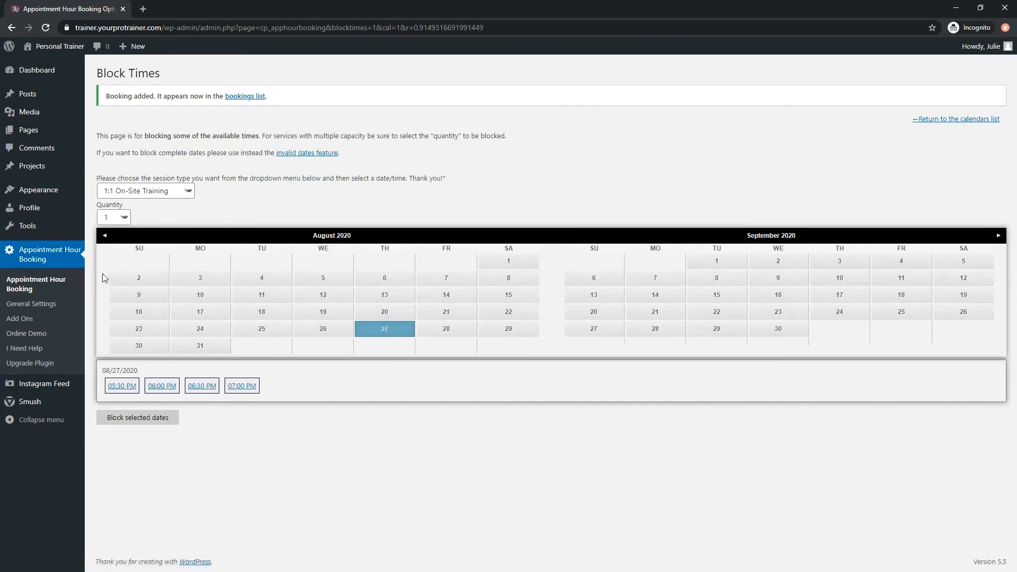
click(49, 288)
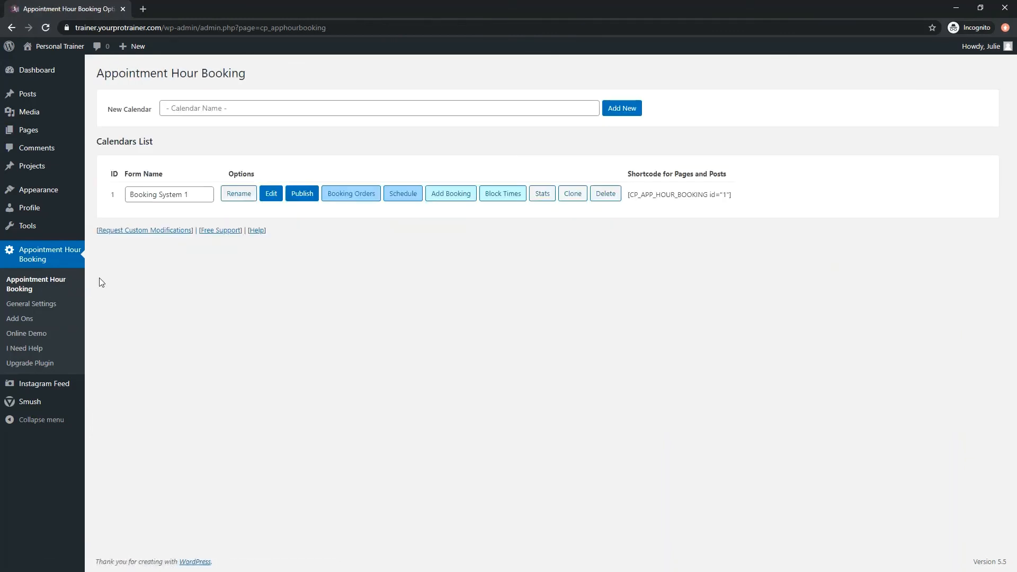
Open the Booking System 1 booking orders and update the status of the entry blocked by admin to Approved.
click(340, 197)
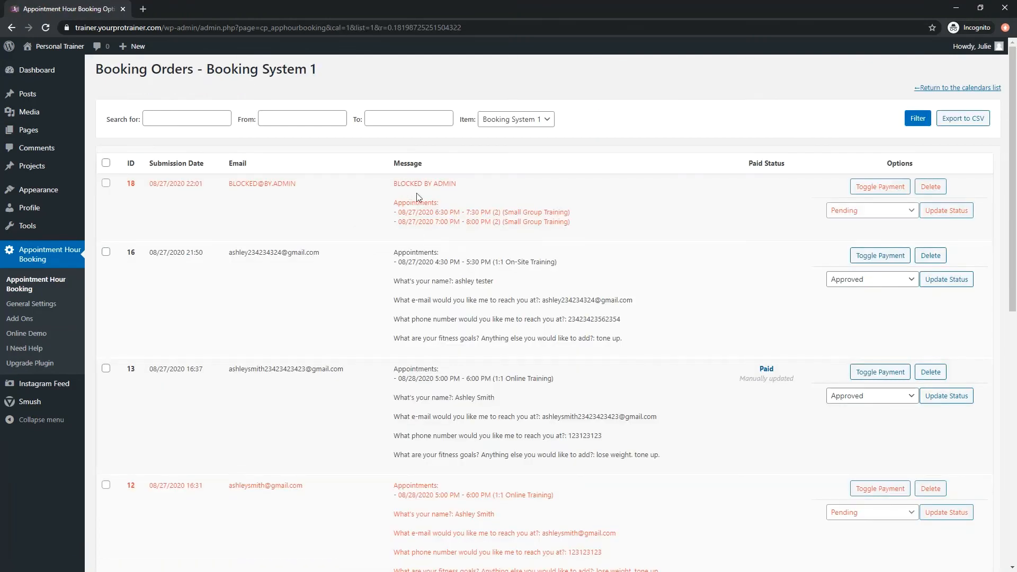
drag(400, 183, 568, 236)
click(855, 214)
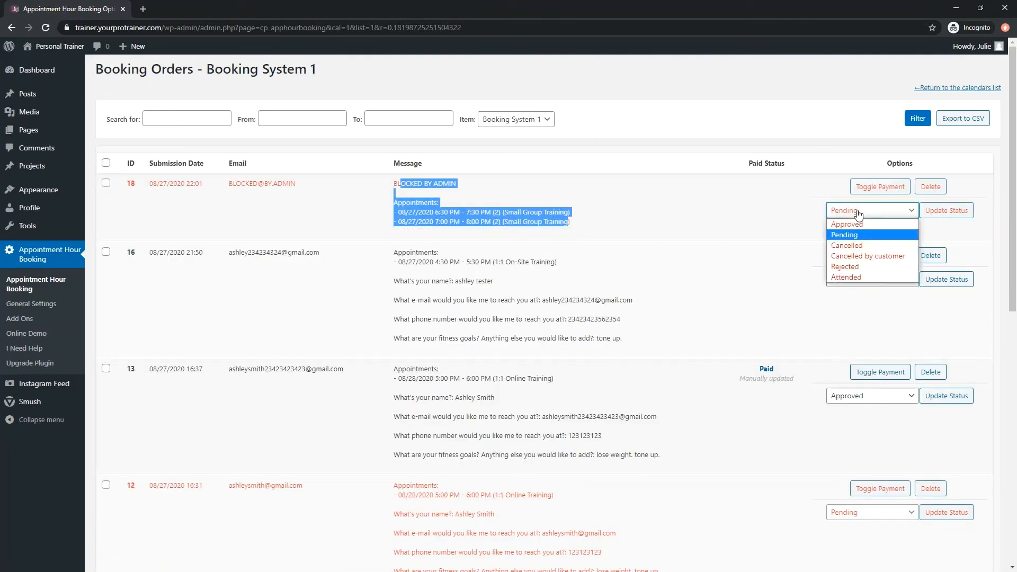
click(856, 222)
click(922, 229)
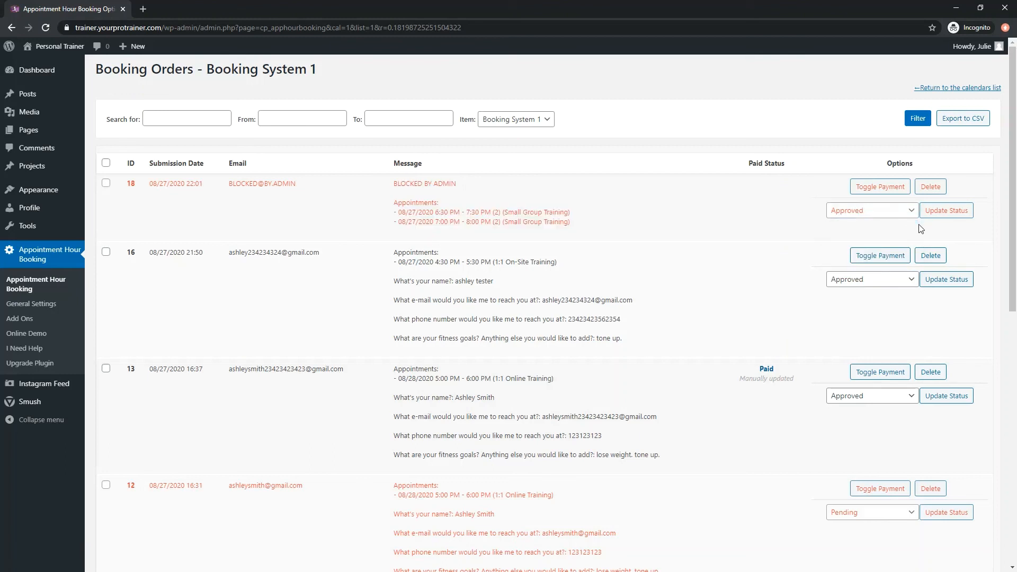
click(946, 210)
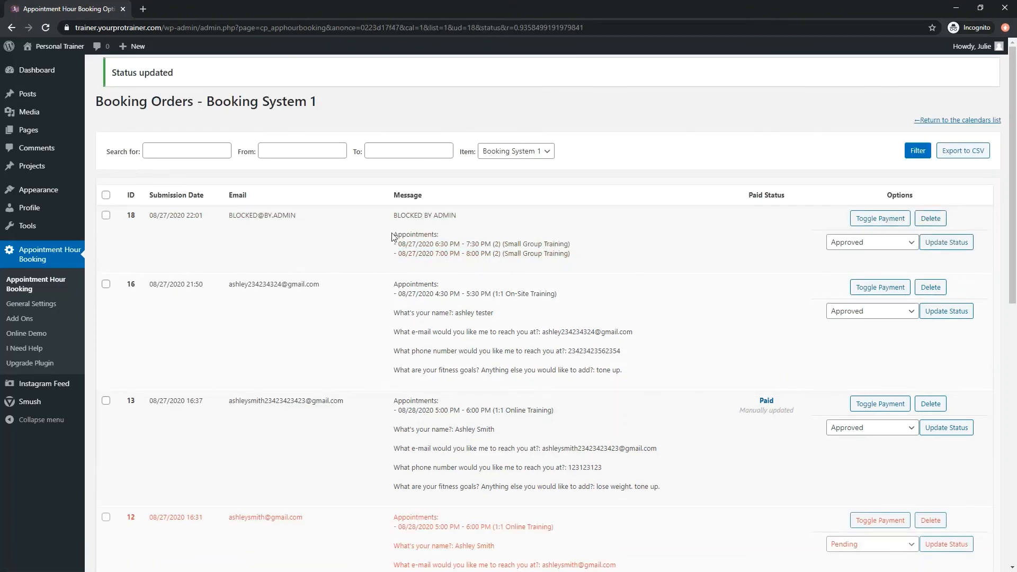
drag(394, 214, 579, 256)
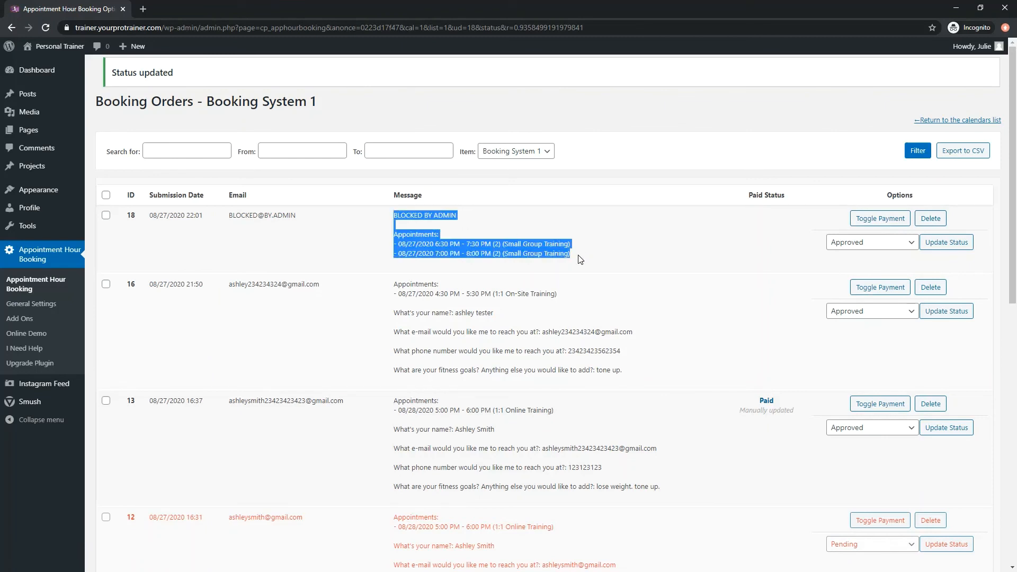
double_click(261, 215)
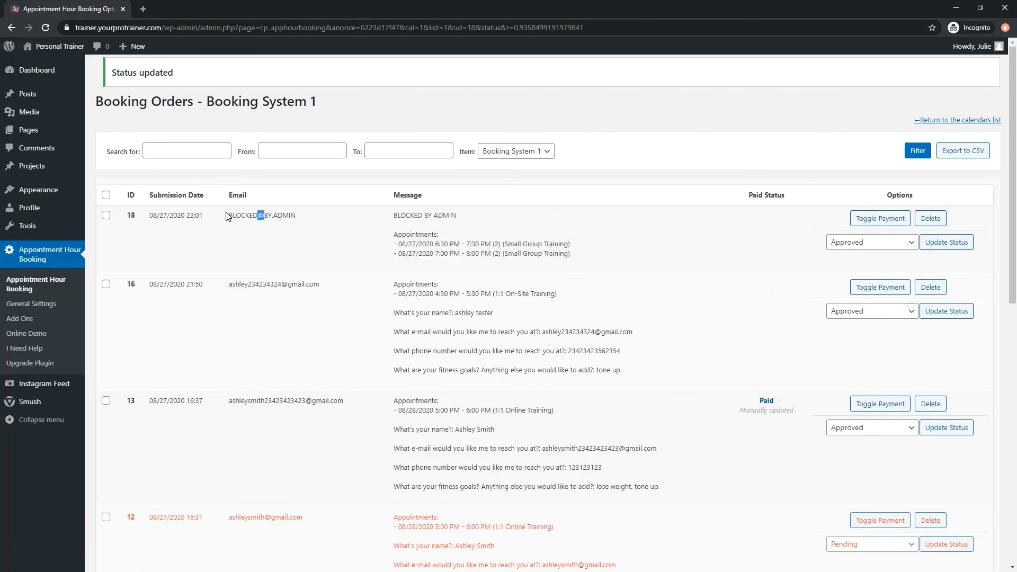